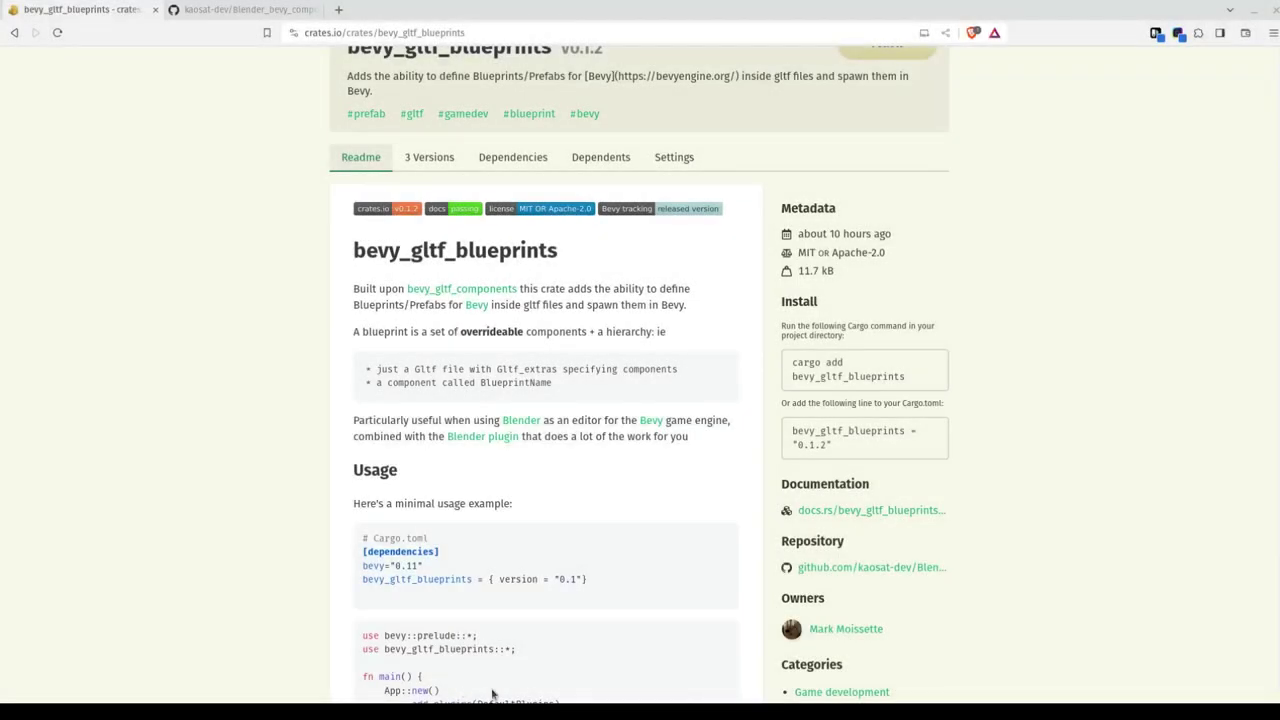
Scroll the bevy_gltf_blueprints crate page down to the Usage section's code example
{"action": "scroll", "coordinate": [228, 264], "scroll_direction": "down", "scroll_amount": 1}
{"action": "scroll", "coordinate": [228, 264], "scroll_direction": "down", "scroll_amount": 1}
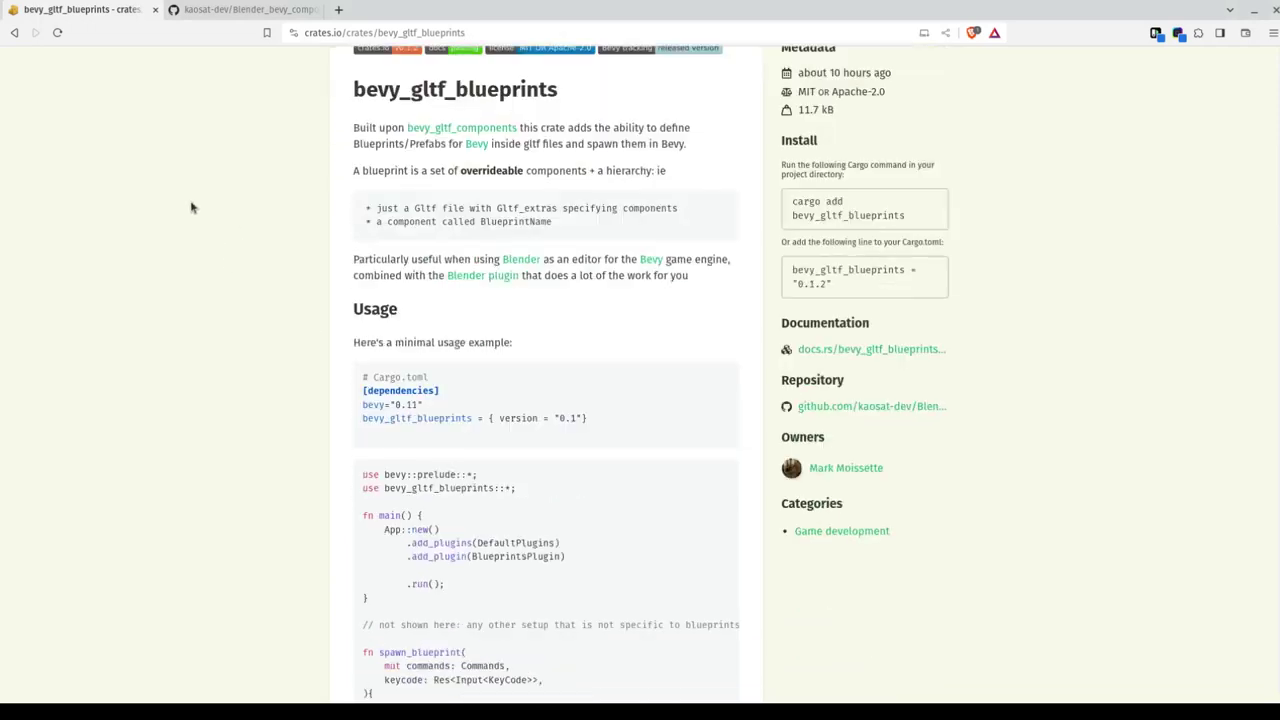
{"action": "scroll", "coordinate": [191, 206], "scroll_direction": "down", "scroll_amount": 2}
Switch to the Blender_bevy_components_workflow GitHub README and scroll down past its Features list
{"action": "left_click", "coordinate": [222, 13]}
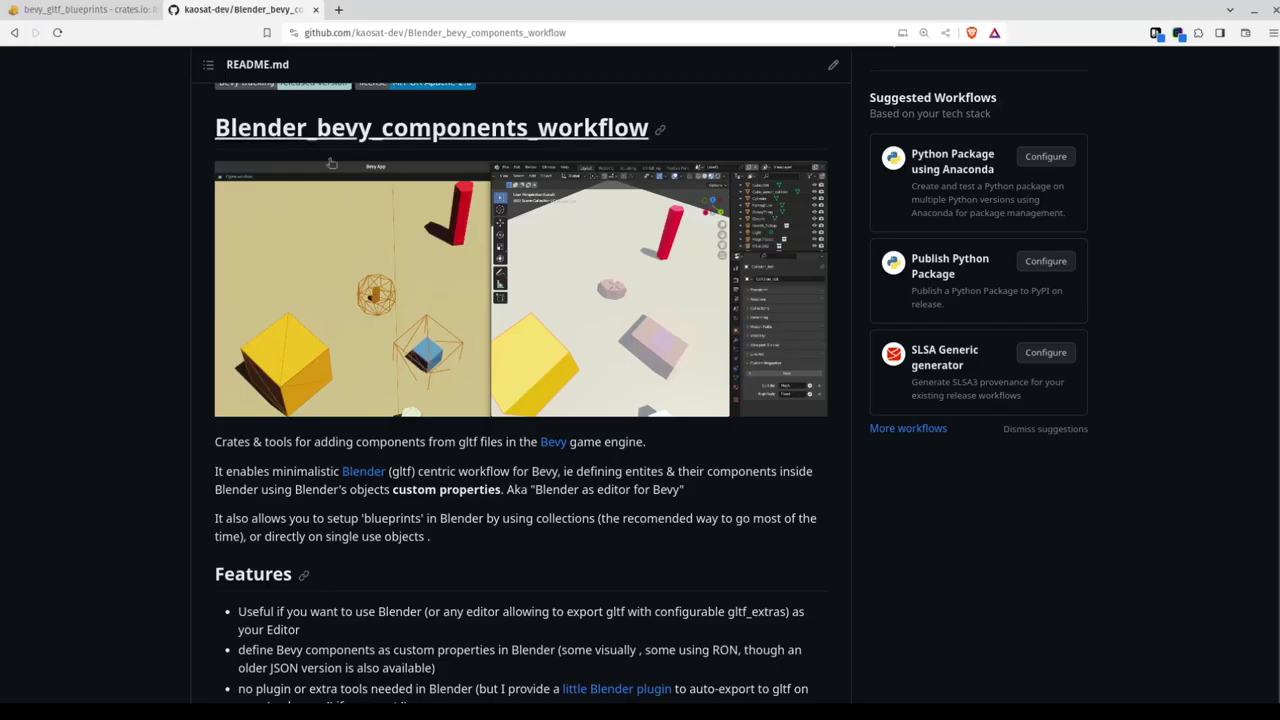
{"action": "scroll", "coordinate": [368, 257], "scroll_direction": "down", "scroll_amount": 3}
{"action": "scroll", "coordinate": [367, 270], "scroll_direction": "down", "scroll_amount": 6}
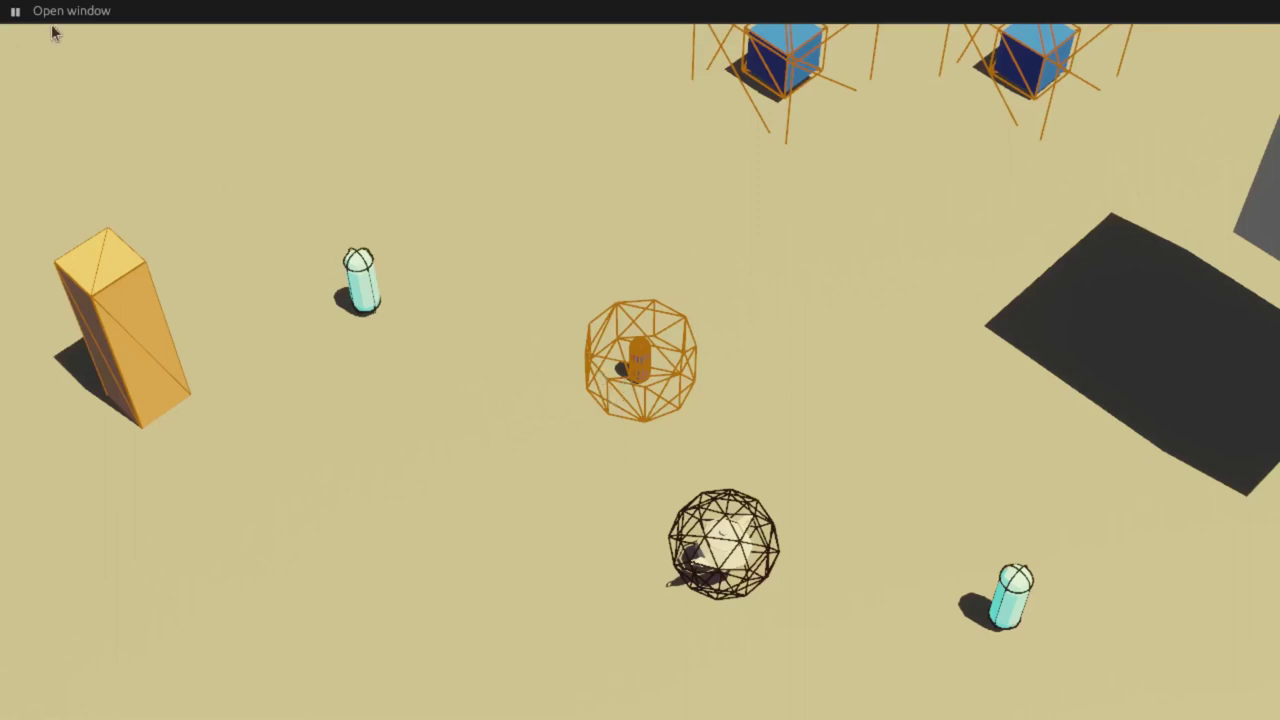
Inspect Health_Pickup.002 in the in-game editor, resume play with Ctrl+Enter, and move the player
{"action": "left_click", "coordinate": [15, 11]}
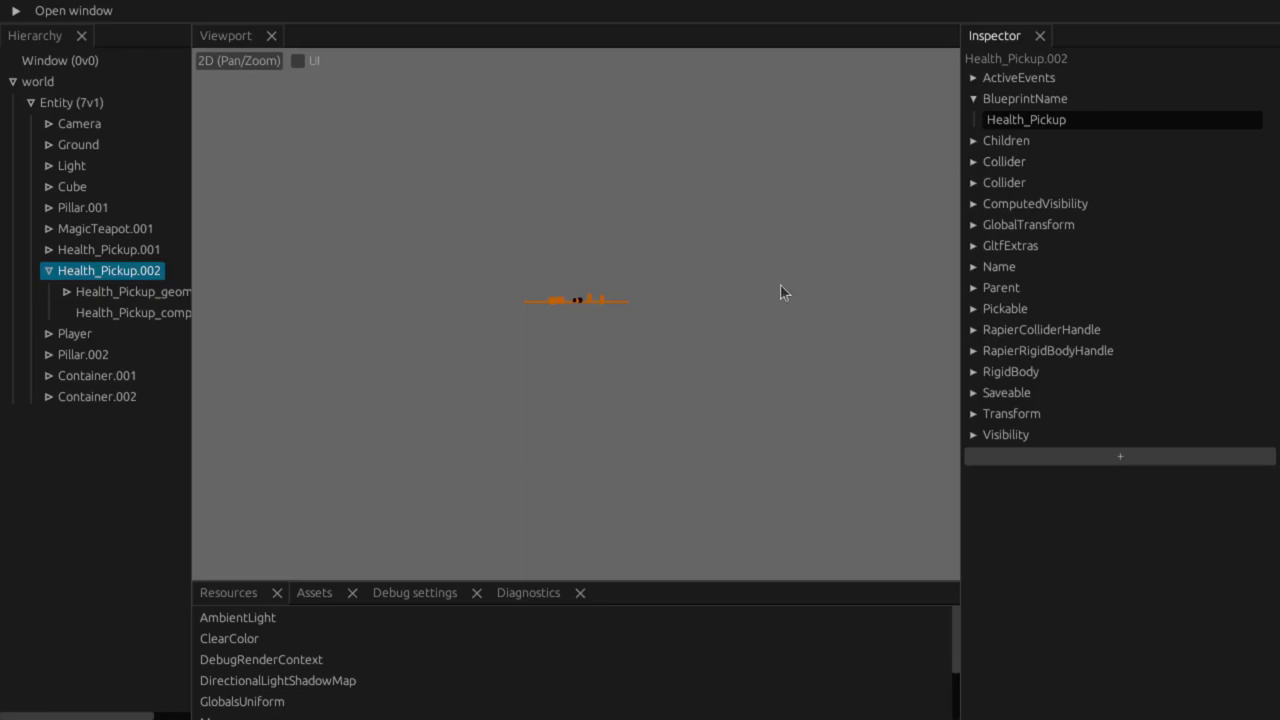
{"action": "key", "text": "ctrl+Return"}
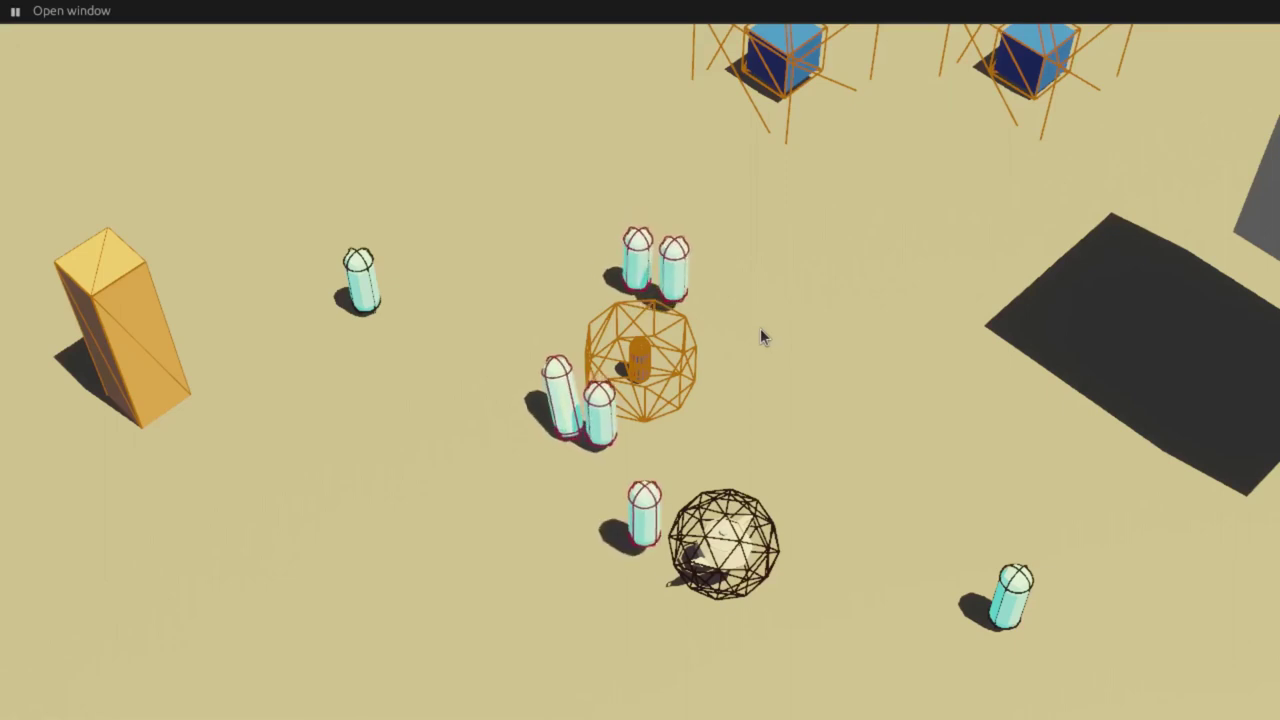
{"action": "key", "text": "d"}
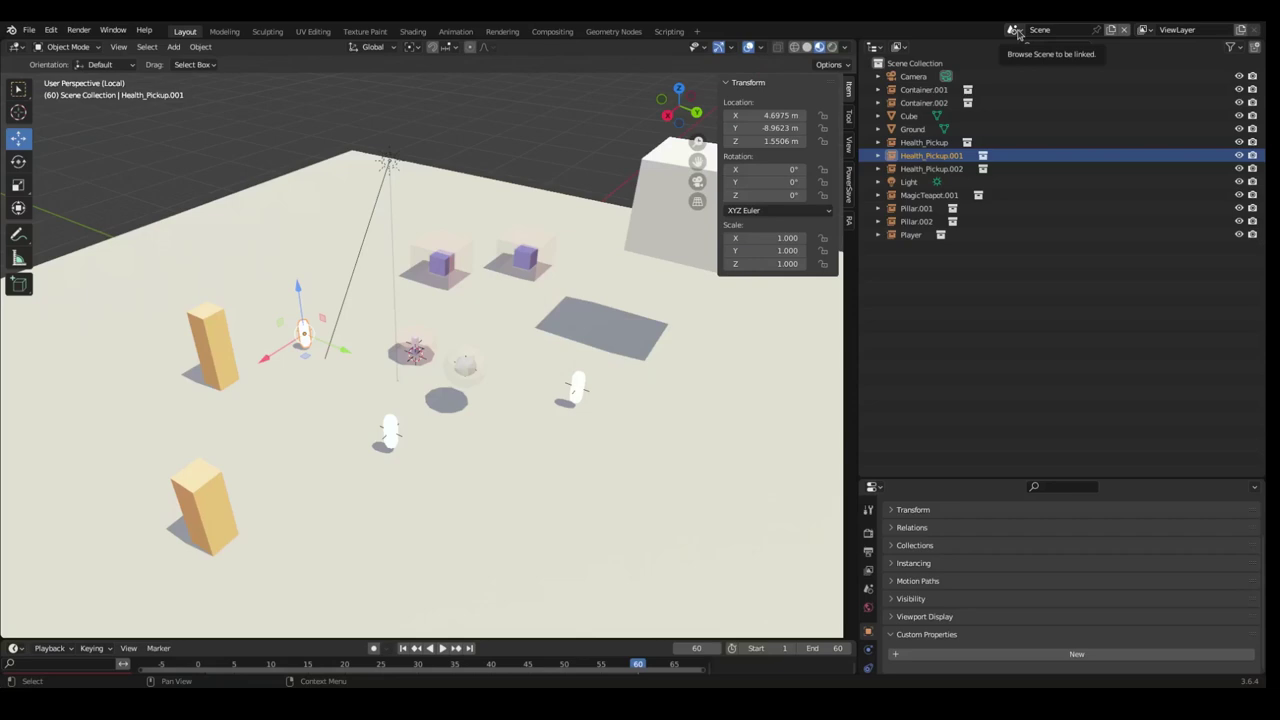
Switch to the Library scene and inspect Health_Pickup, Health_Pickup_components and Health_Pickup_geometry
{"action": "left_click", "coordinate": [1015, 31]}
{"action": "left_click", "coordinate": [1024, 48]}
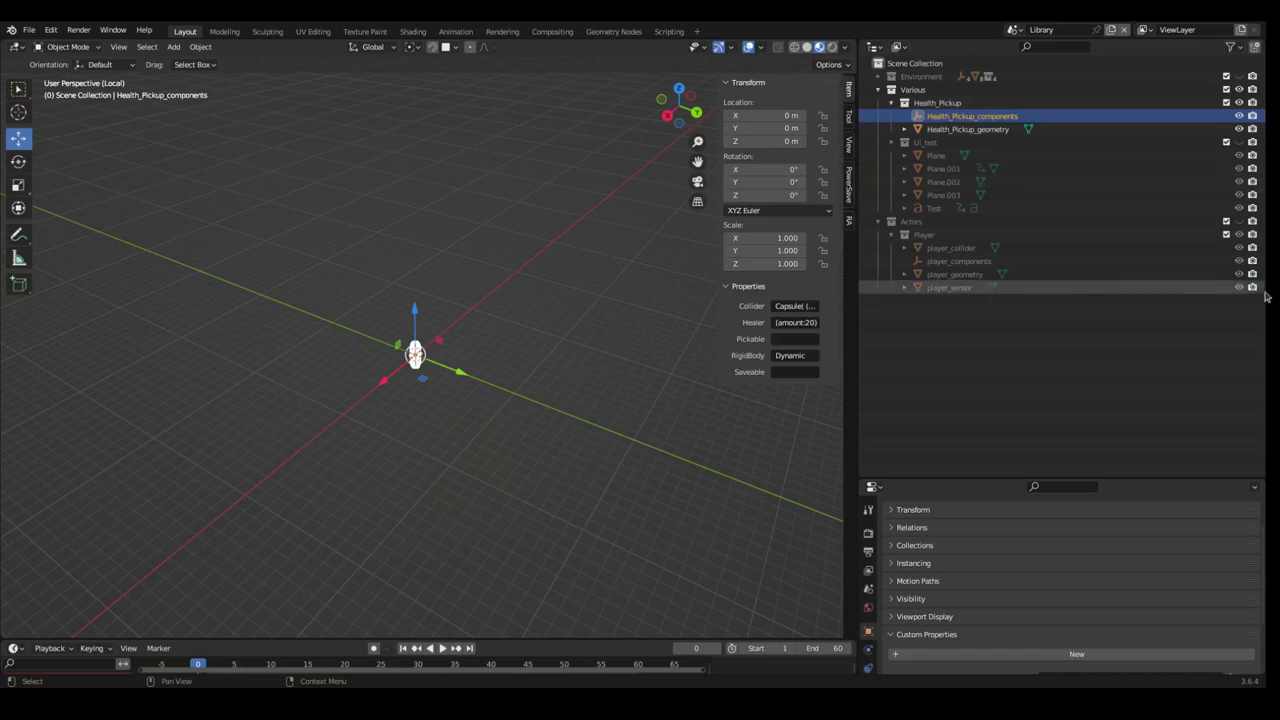
{"action": "left_click", "coordinate": [940, 103]}
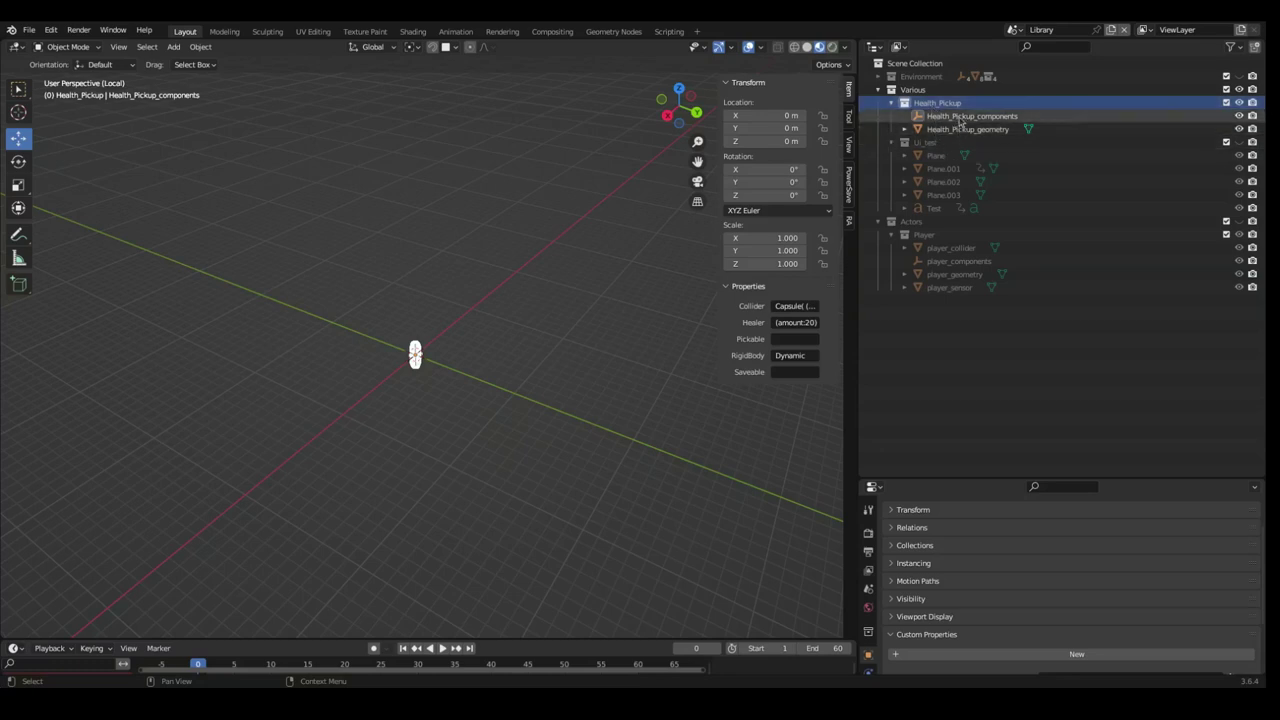
{"action": "left_click", "coordinate": [960, 118]}
{"action": "scroll", "coordinate": [932, 612], "scroll_direction": "down", "scroll_amount": 2}
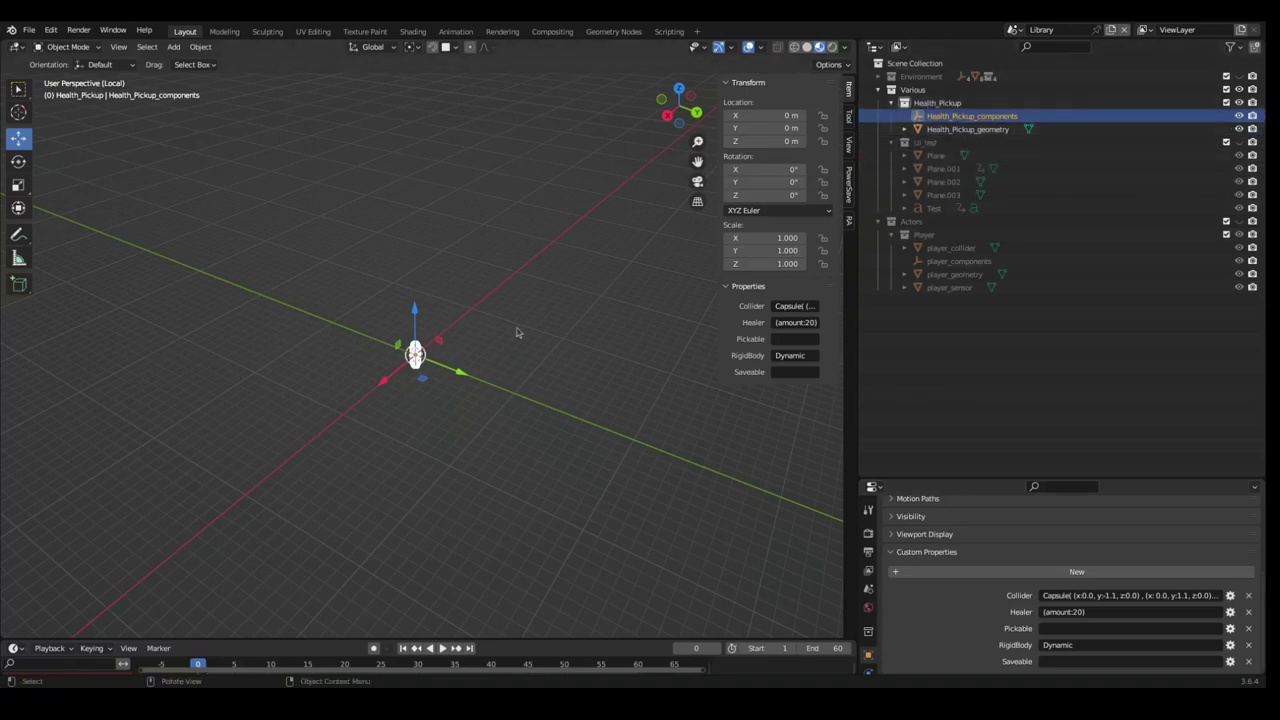
{"action": "left_click", "coordinate": [953, 131]}
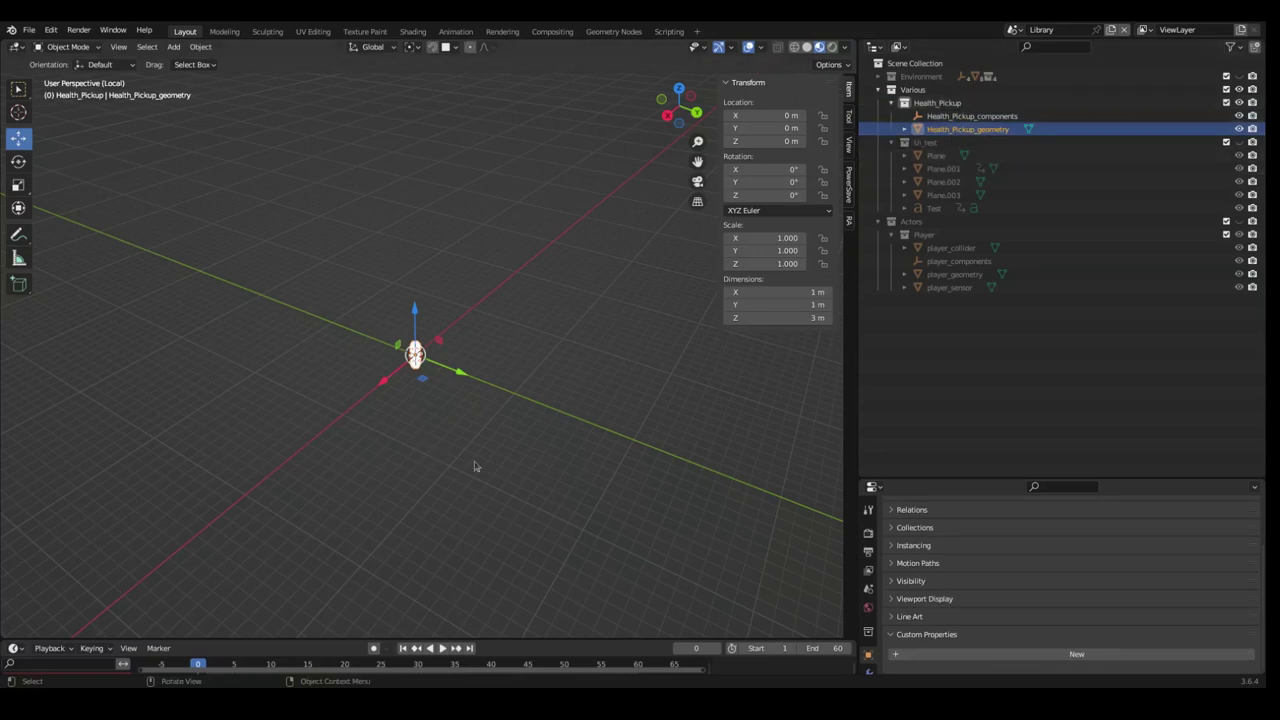
Return to the main Scene and select the Ground object
{"action": "left_click", "coordinate": [1015, 30]}
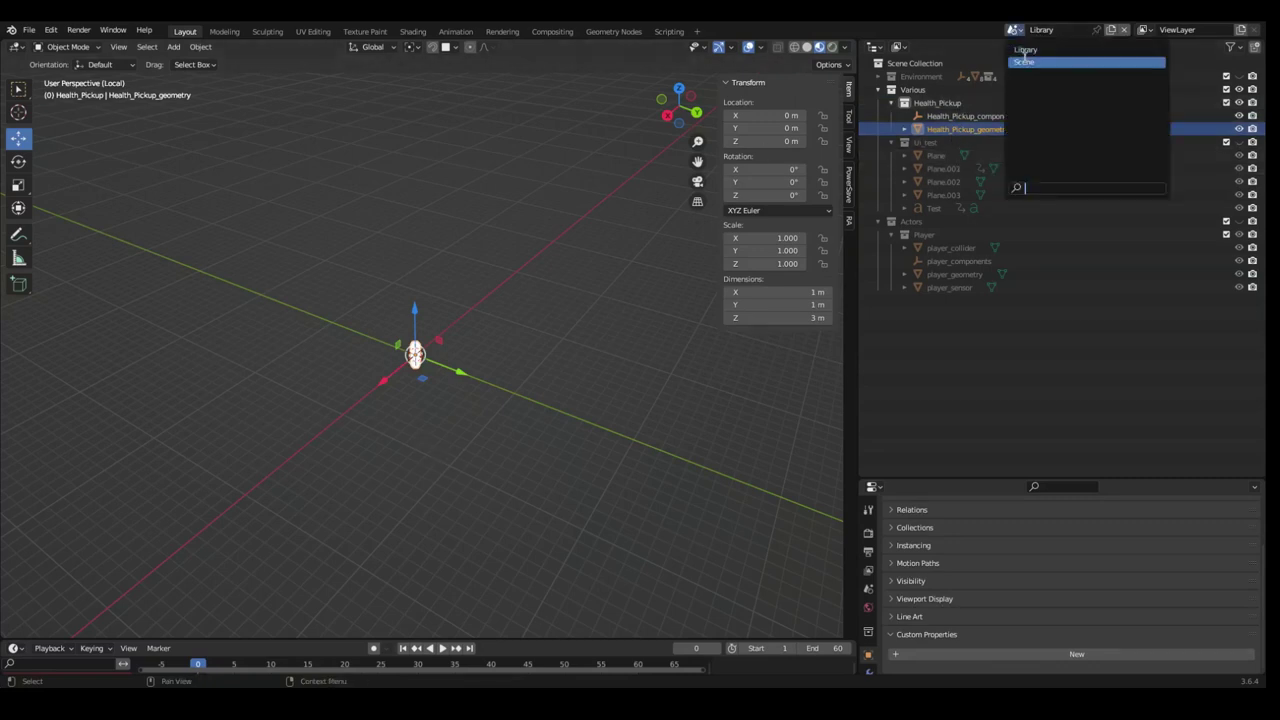
{"action": "left_click", "coordinate": [1020, 57]}
{"action": "left_click", "coordinate": [548, 456]}
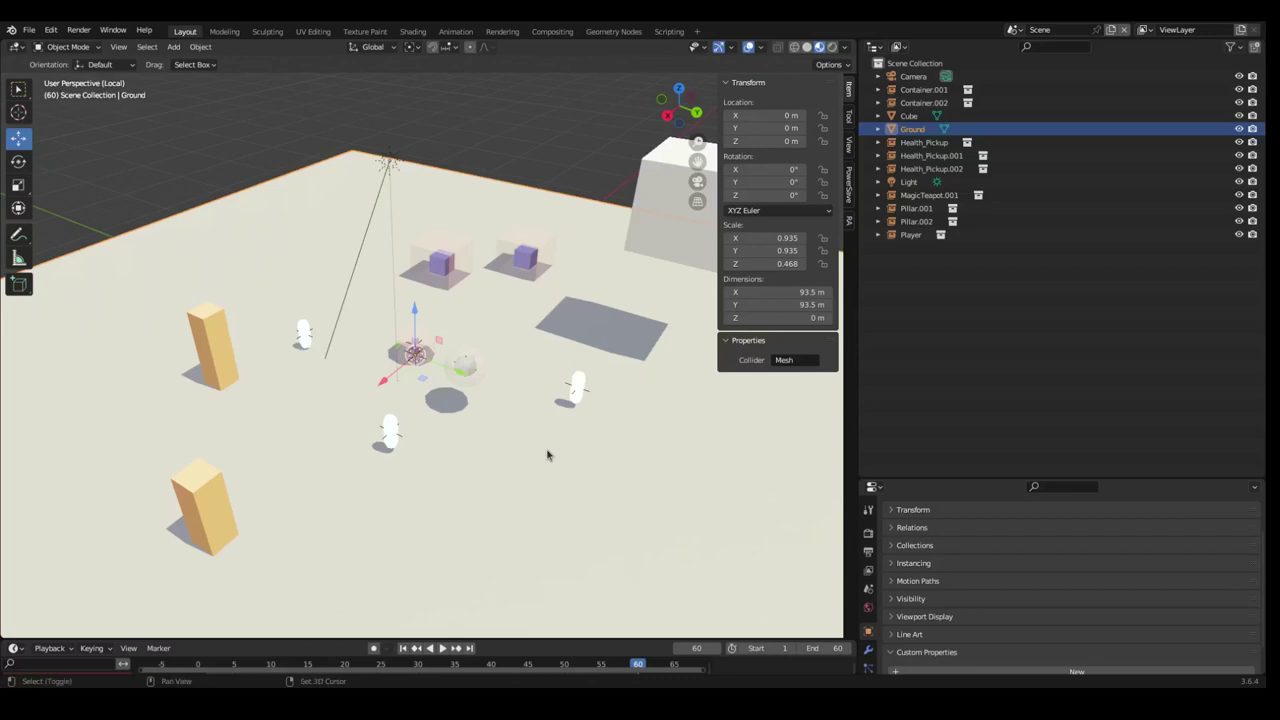
Add a Health_Pickup collection instance, move it near the shadow patch, then select Health_Pickup.002
{"action": "key", "text": "shift+a"}
{"action": "mouse_move", "coordinate": [548, 452]}
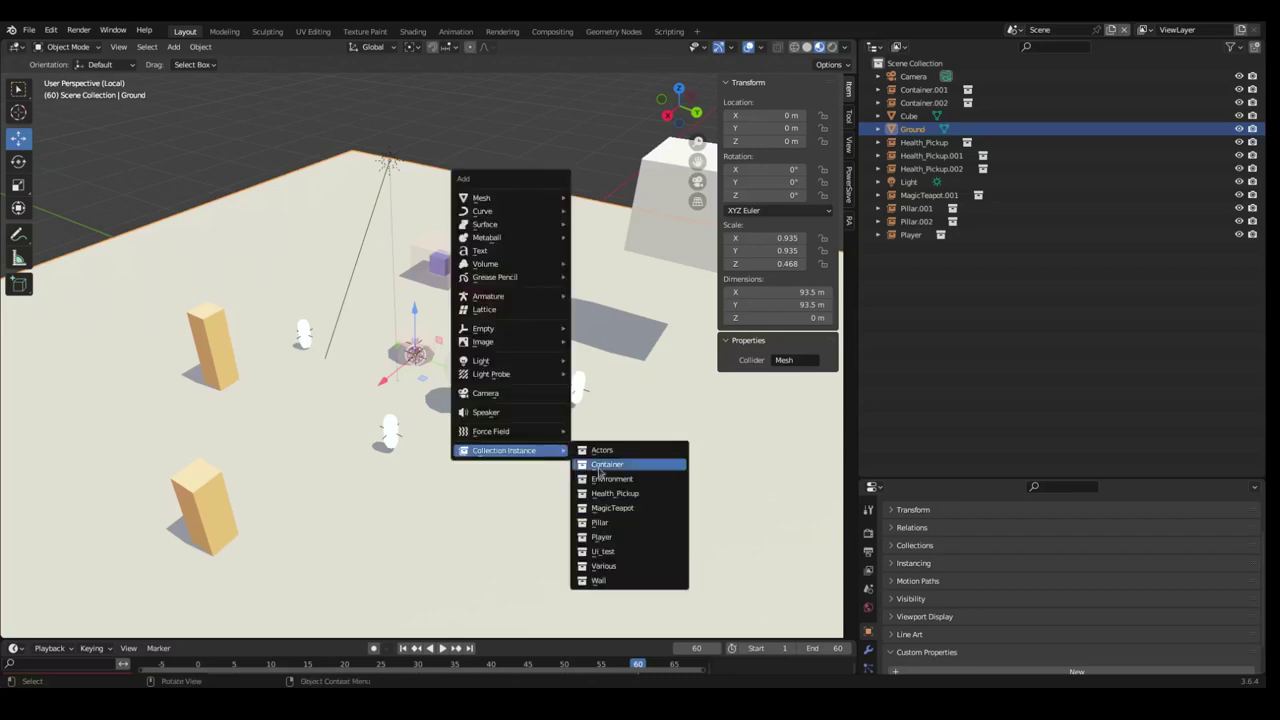
{"action": "left_click", "coordinate": [627, 495]}
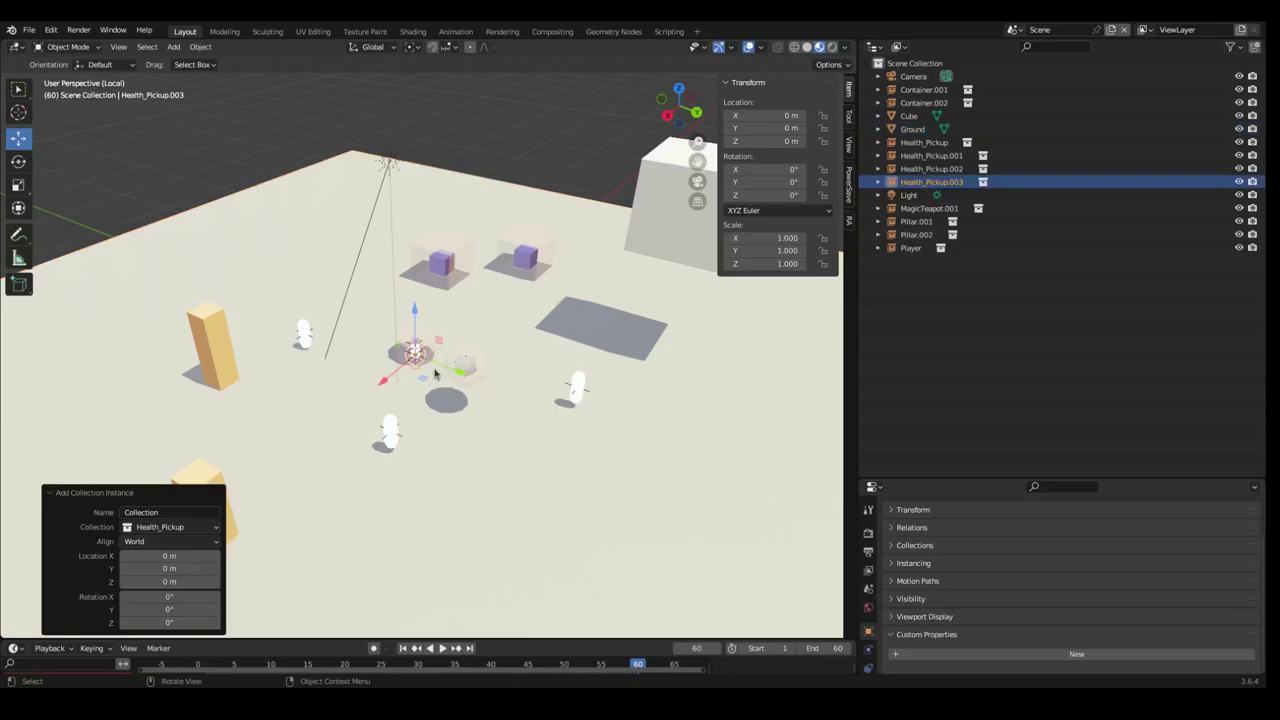
{"action": "key", "text": "g"}
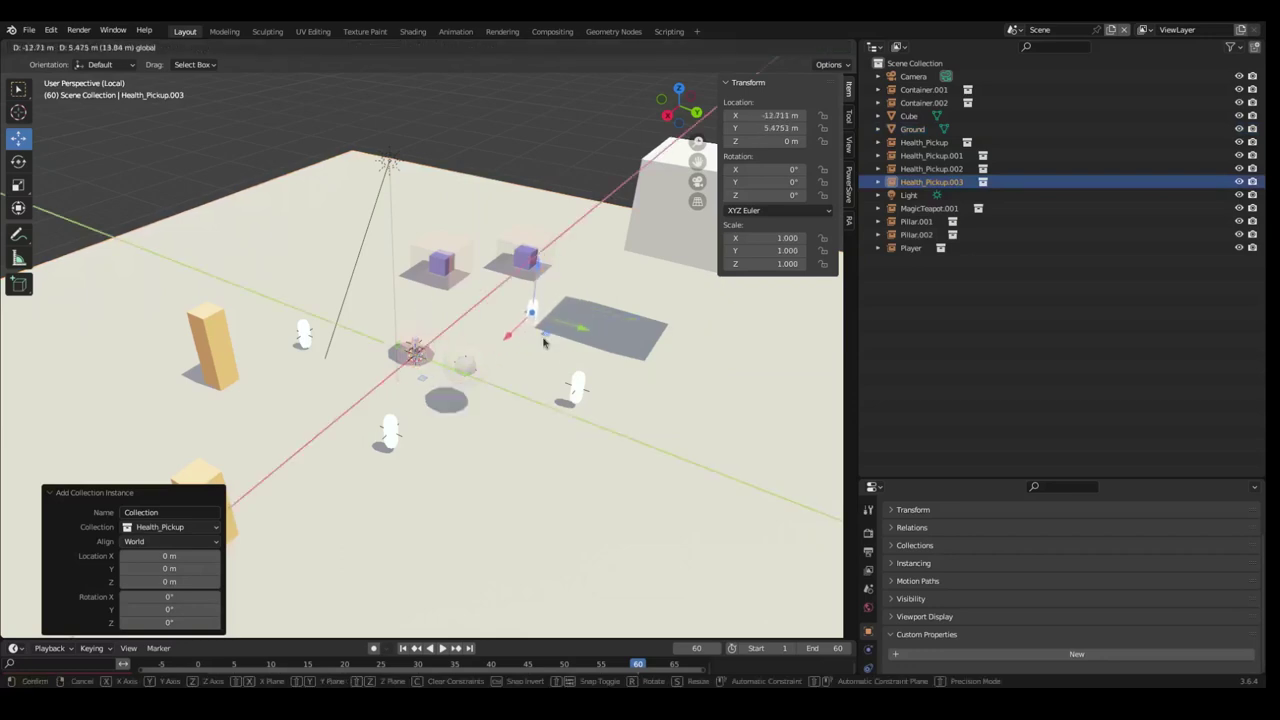
{"action": "left_click", "coordinate": [545, 341]}
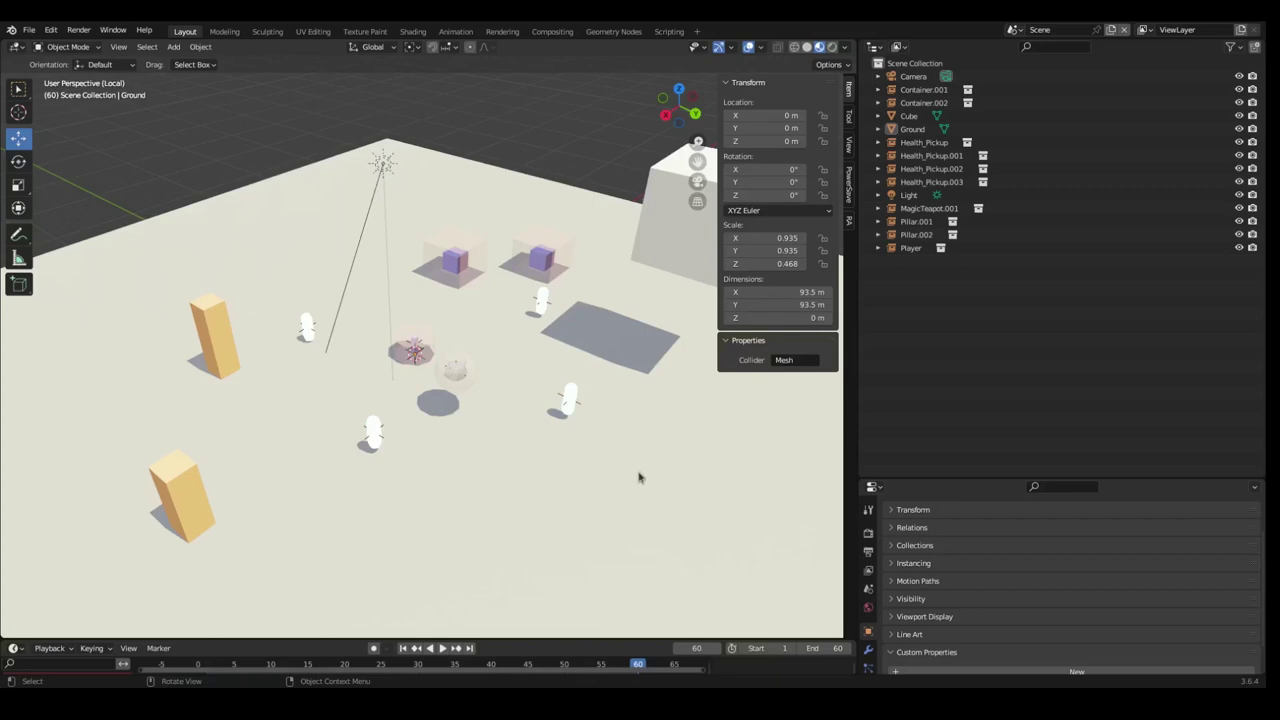
{"action": "left_click", "coordinate": [572, 403]}
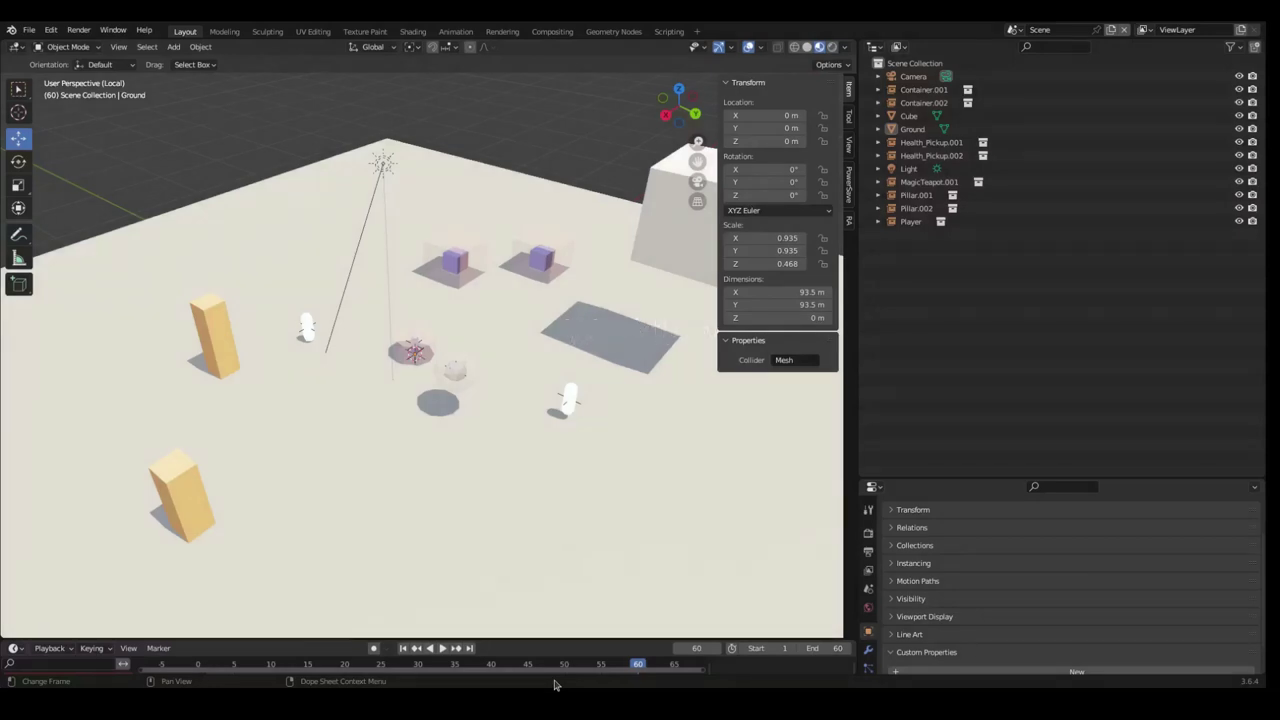
Review the auto-export exporter options and apply them, with blueprints exporting to models/library
{"action": "left_click", "coordinate": [29, 30]}
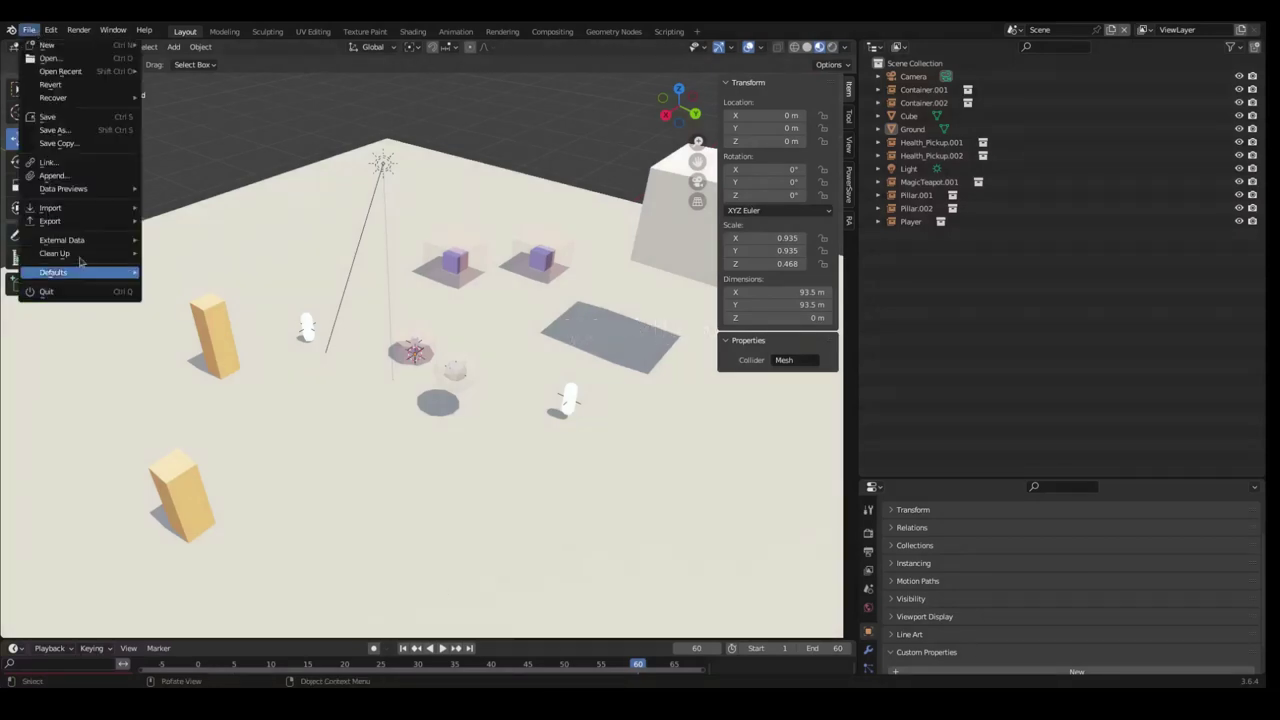
{"action": "mouse_move", "coordinate": [90, 232]}
{"action": "left_click", "coordinate": [240, 405]}
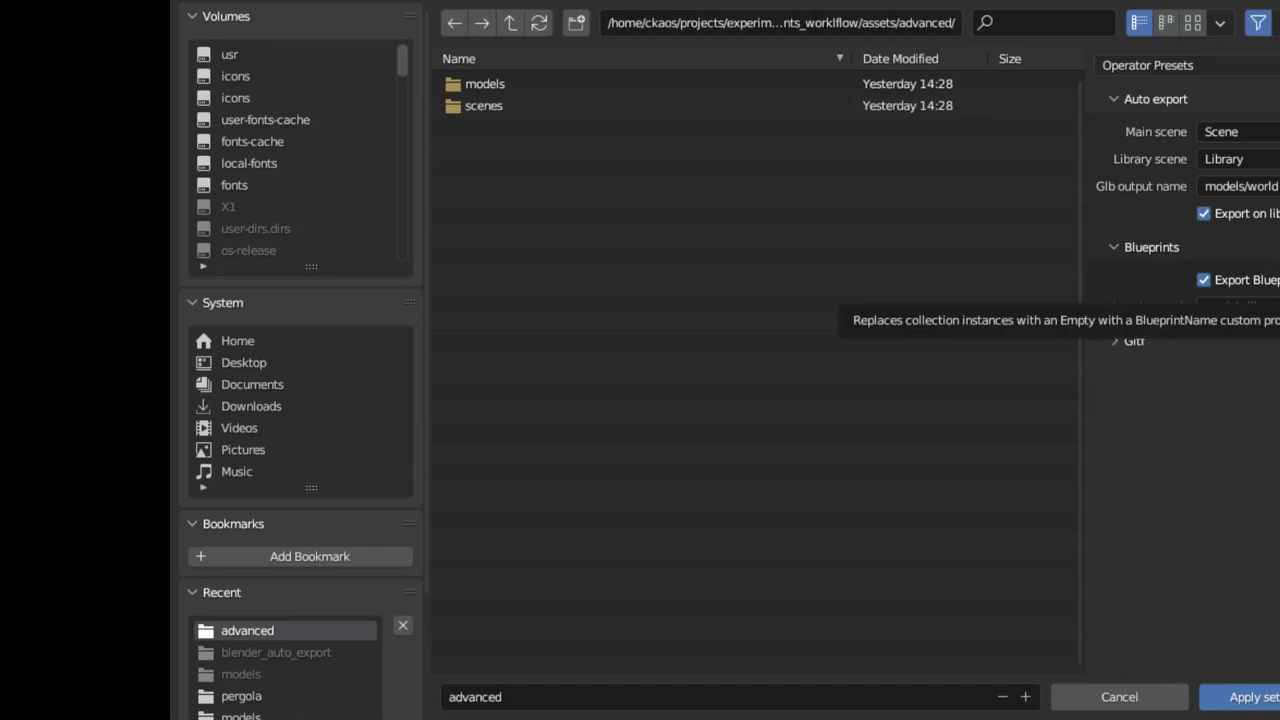
{"action": "left_click", "coordinate": [1137, 344]}
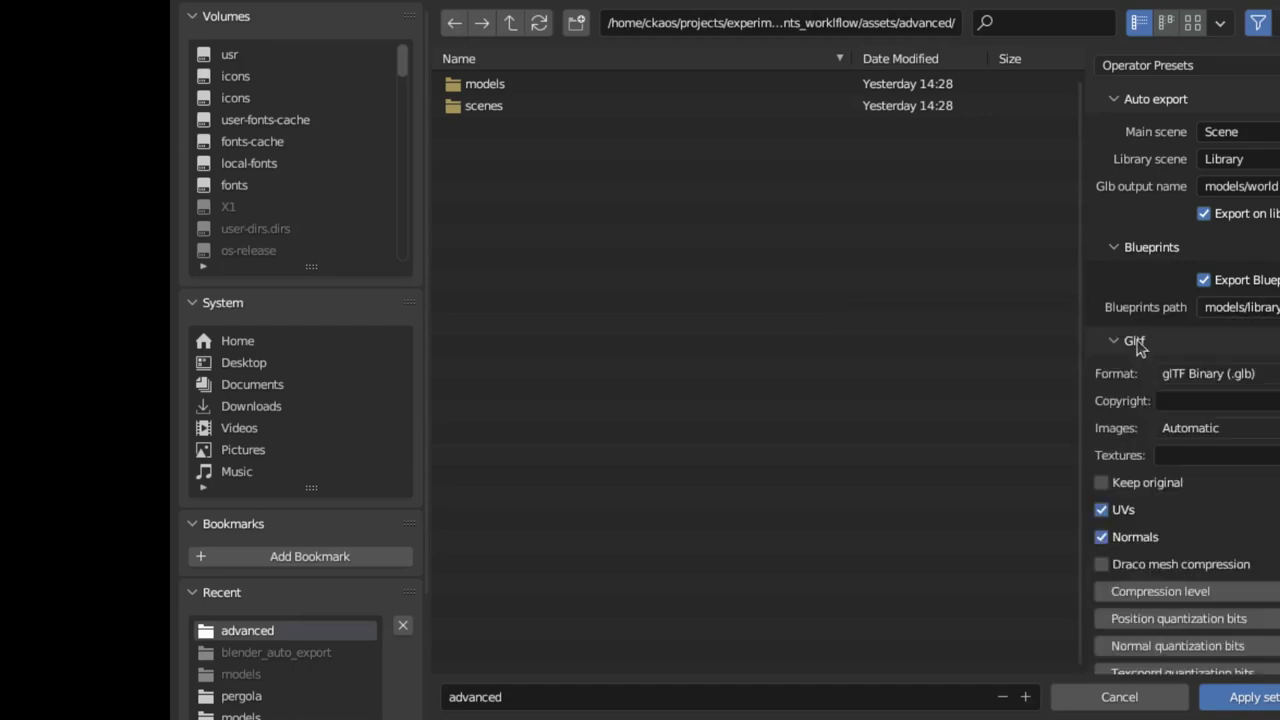
{"action": "left_click", "coordinate": [1136, 342]}
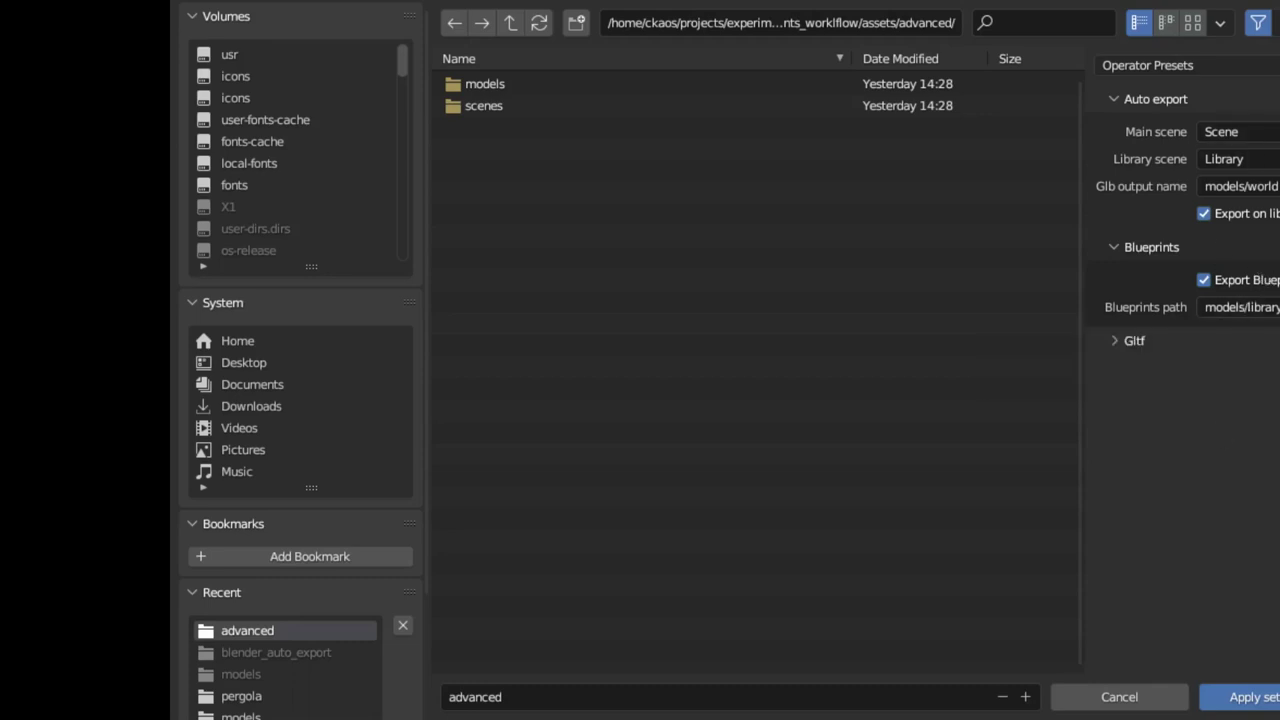
{"action": "left_click", "coordinate": [1206, 700]}
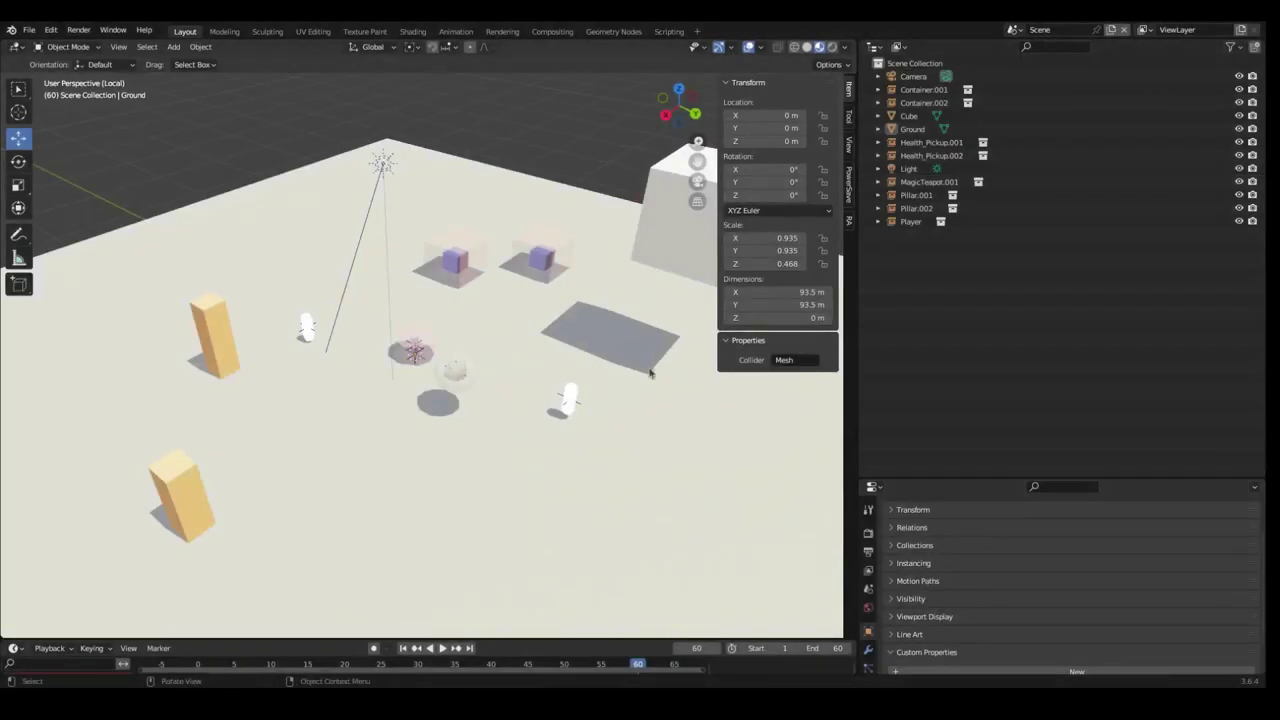
Select the Health_Pickup.002 capsule and save advanced.blend with Ctrl+S
{"action": "mouse_move", "coordinate": [477, 334]}
{"action": "middle_mouse_down"}
{"action": "mouse_move", "coordinate": [526, 354]}
{"action": "mouse_move", "coordinate": [458, 345]}
{"action": "middle_mouse_up"}
{"action": "left_click", "coordinate": [547, 438]}
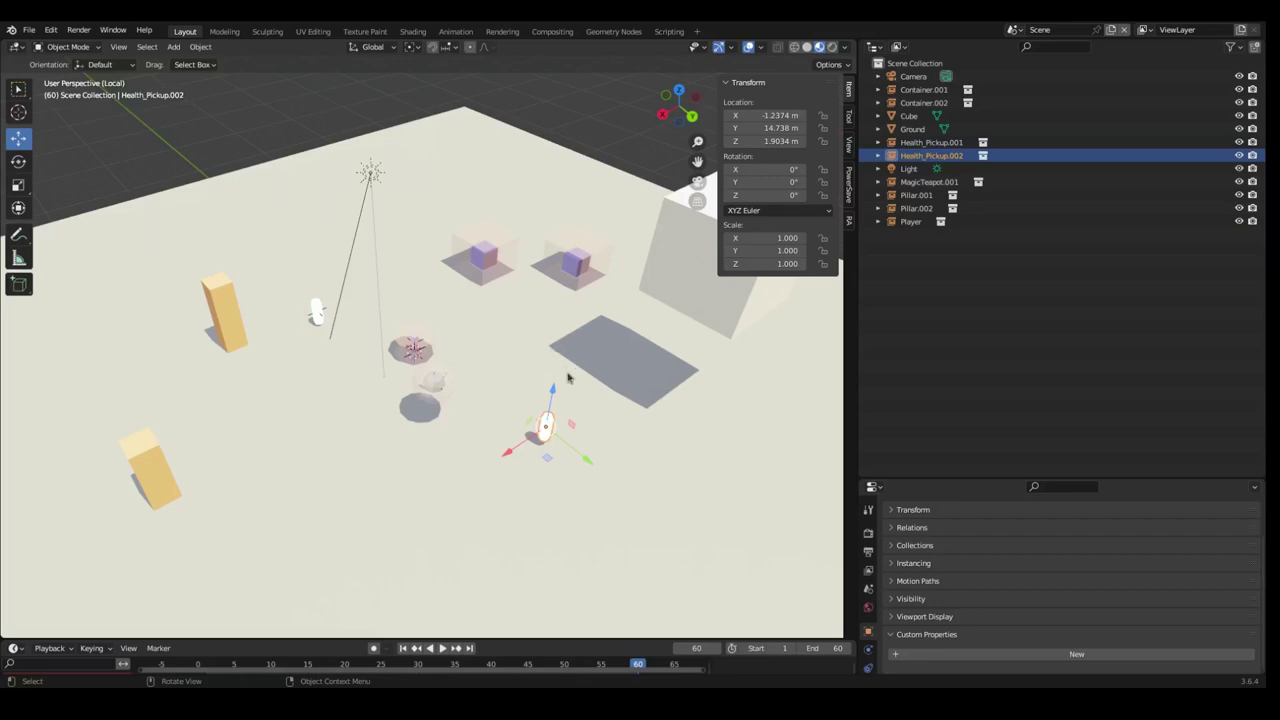
{"action": "key", "text": "ctrl+s"}
In the file manager, go to the models folder and select world.glb
{"action": "key", "text": "alt+Tab"}
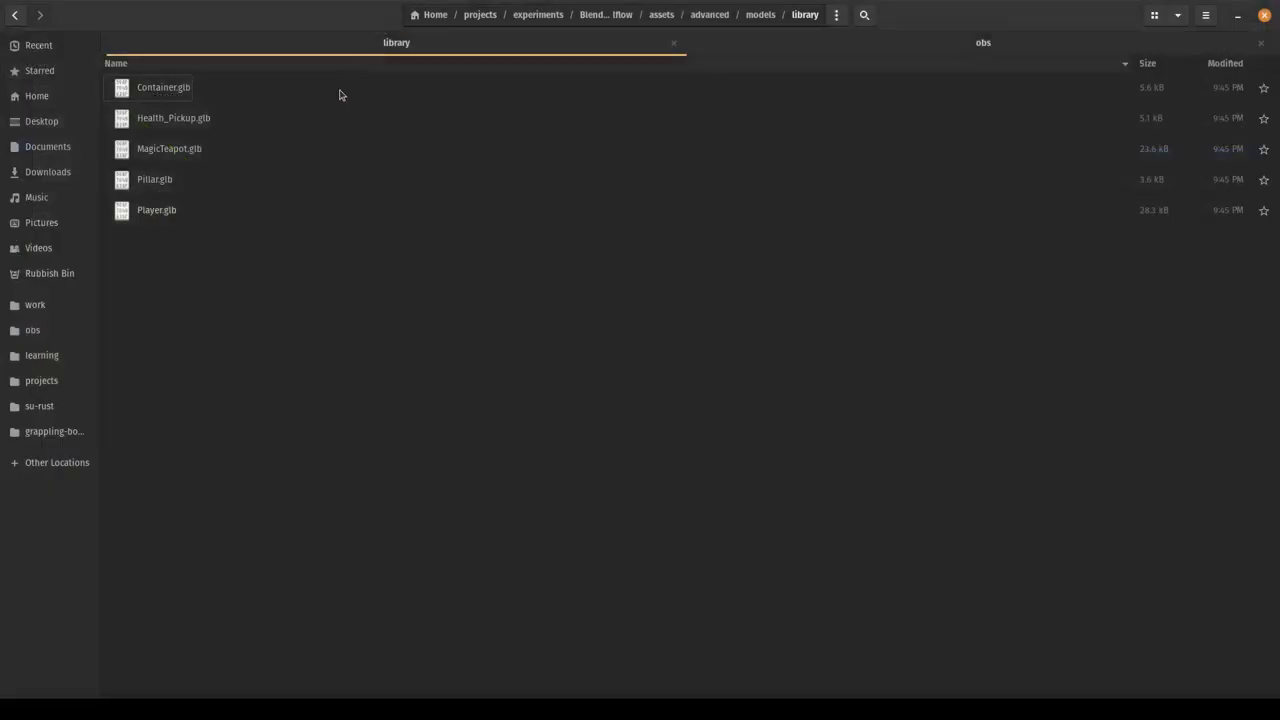
{"action": "left_click", "coordinate": [755, 15]}
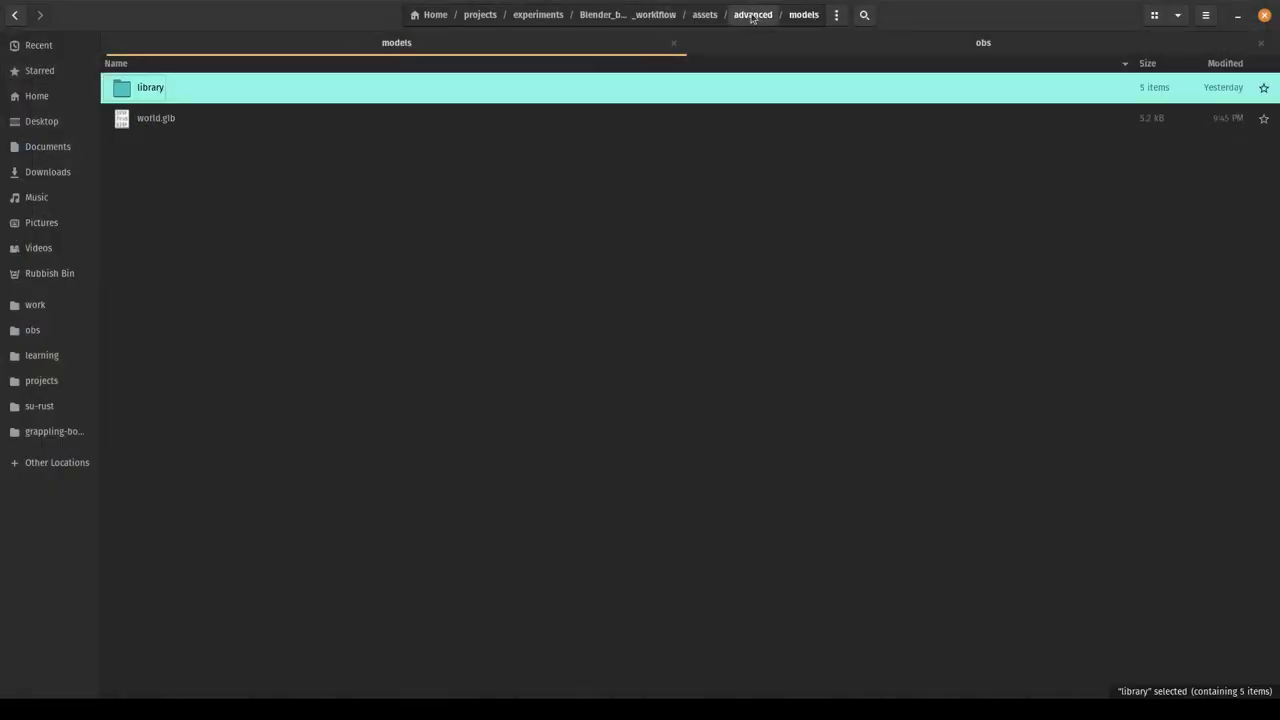
{"action": "left_click", "coordinate": [173, 118]}
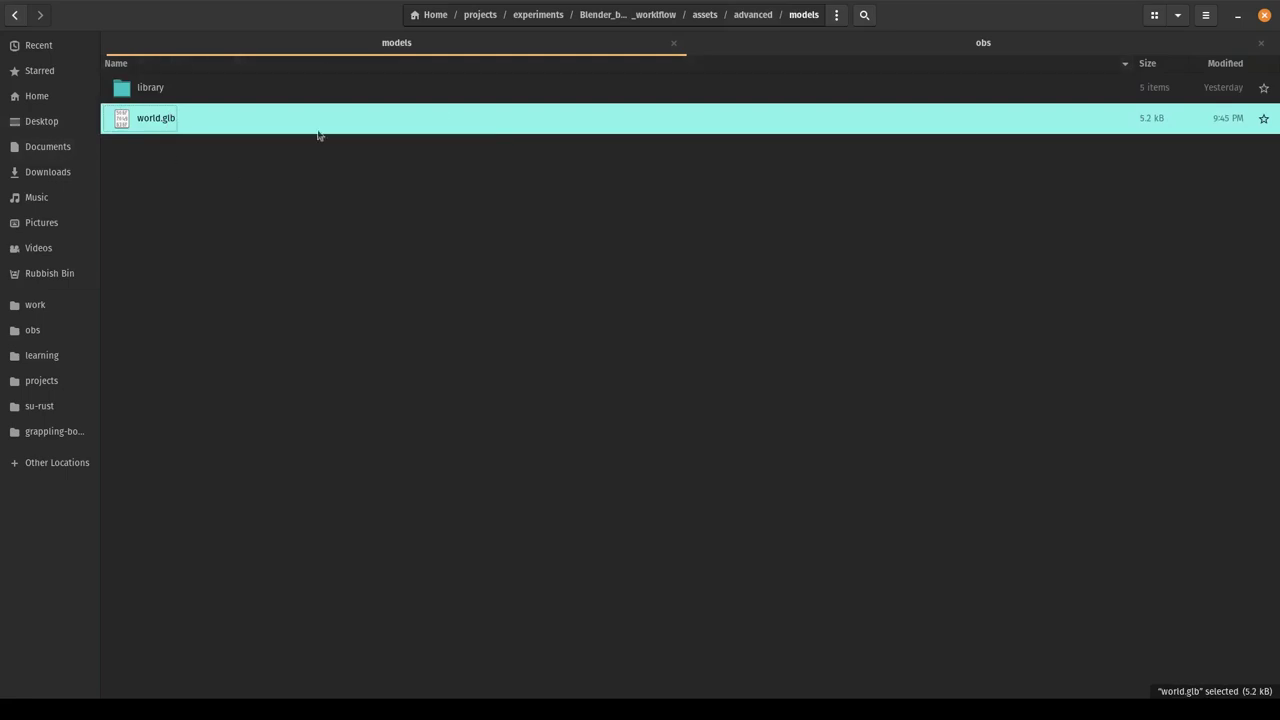
Check Container, Health_Pickup, MagicTeapot, Pillar and Player .glb files in the library folder
{"action": "double_click", "coordinate": [179, 94]}
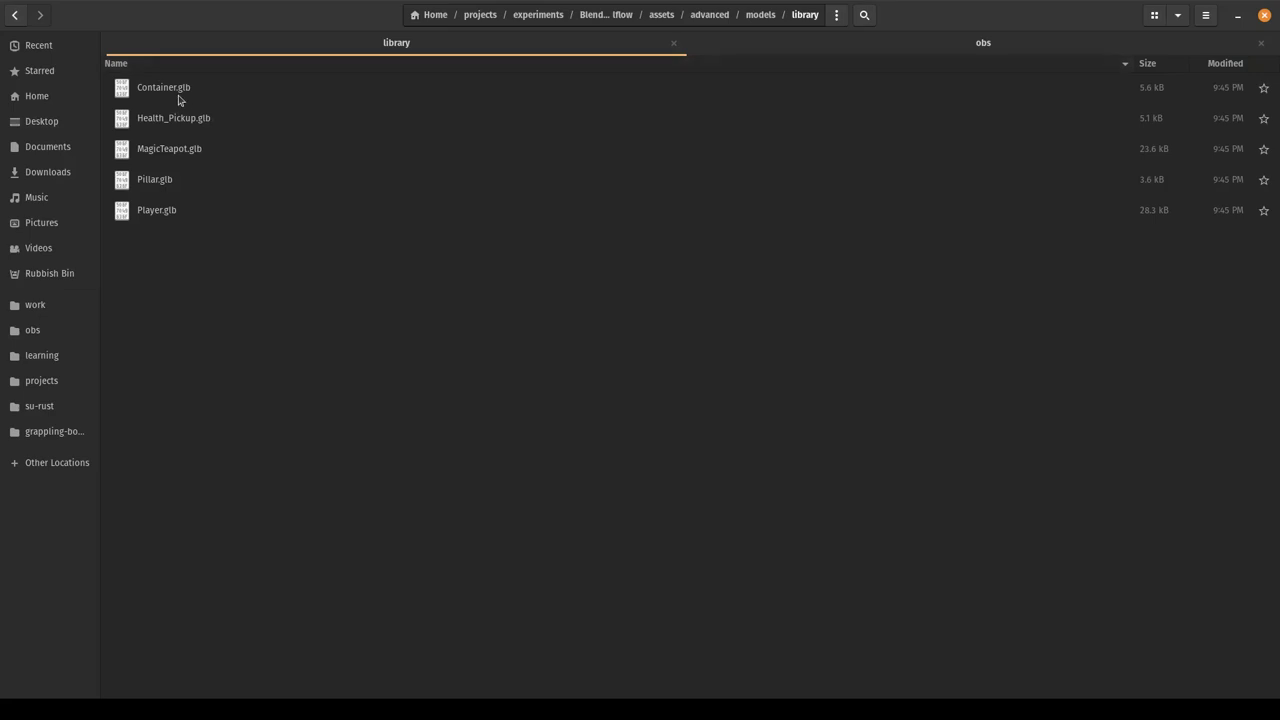
{"action": "left_click", "coordinate": [192, 95]}
{"action": "left_click", "coordinate": [192, 121]}
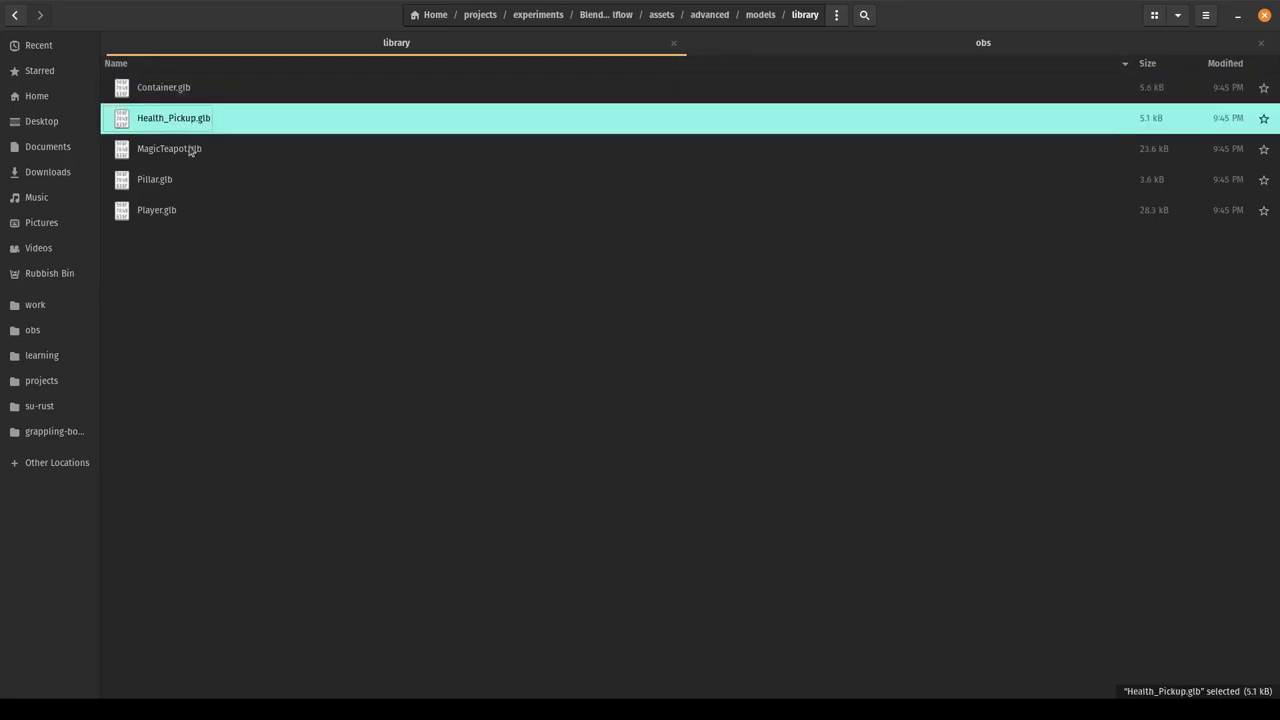
{"action": "left_click", "coordinate": [190, 152]}
{"action": "left_click", "coordinate": [184, 183]}
{"action": "left_click", "coordinate": [179, 213]}
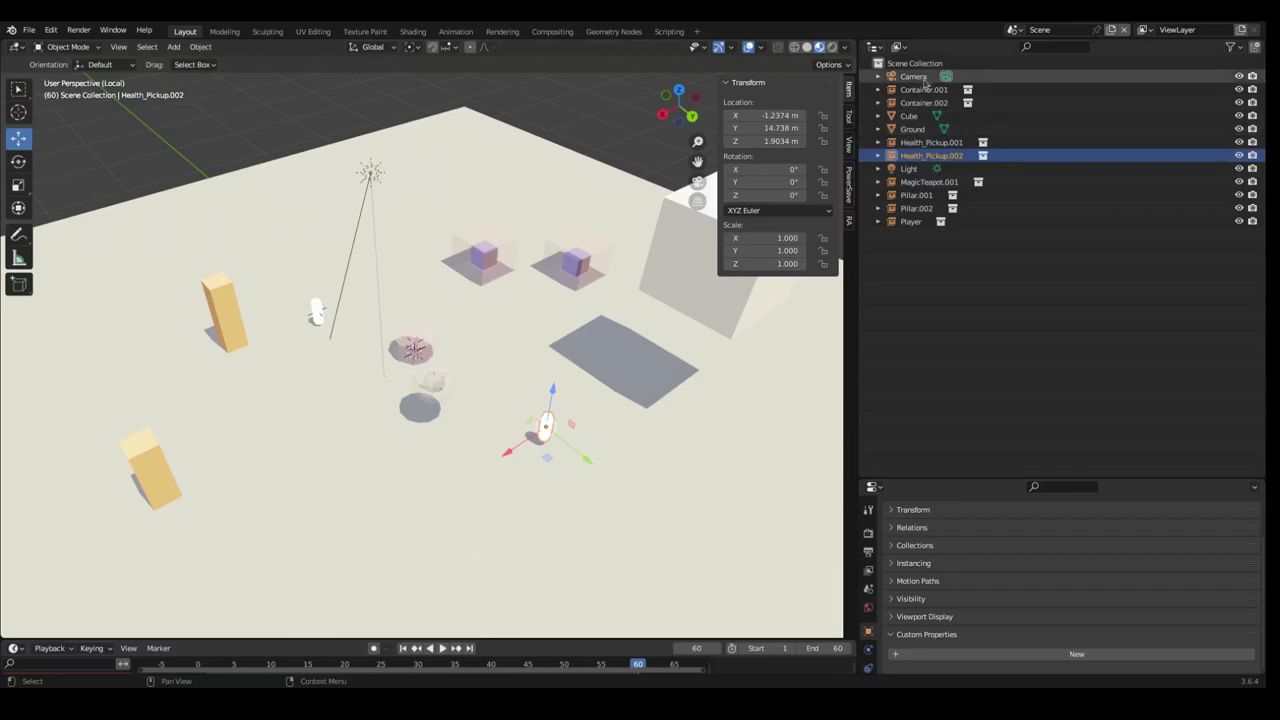
{"action": "left_click", "coordinate": [928, 90]}
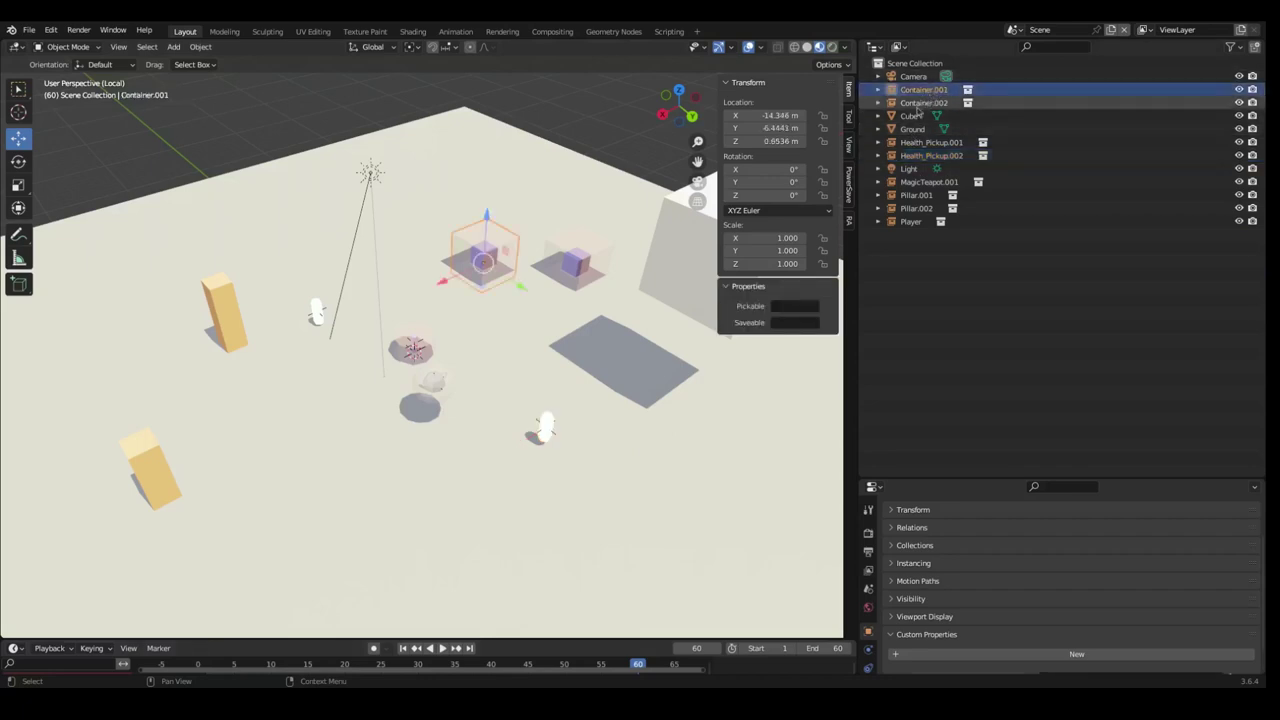
{"action": "left_click", "coordinate": [923, 103]}
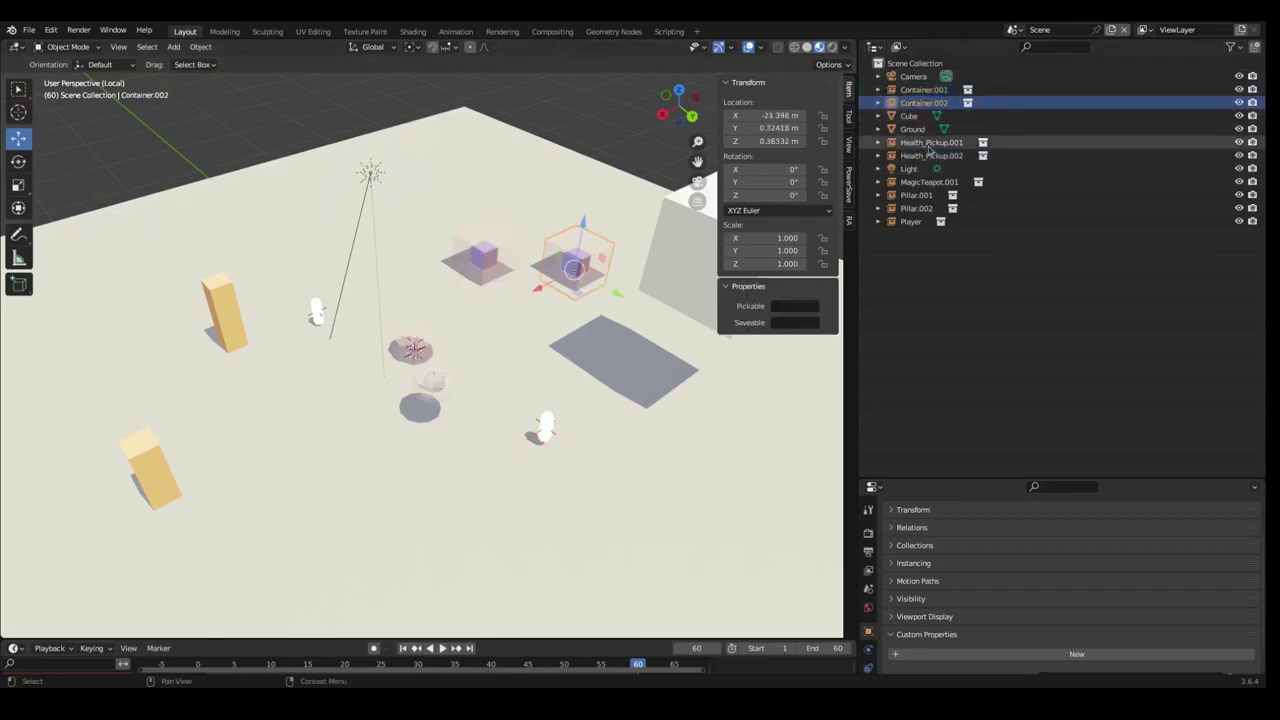
{"action": "left_click", "coordinate": [926, 156]}
{"action": "left_click", "coordinate": [926, 182]}
{"action": "left_click", "coordinate": [913, 221]}
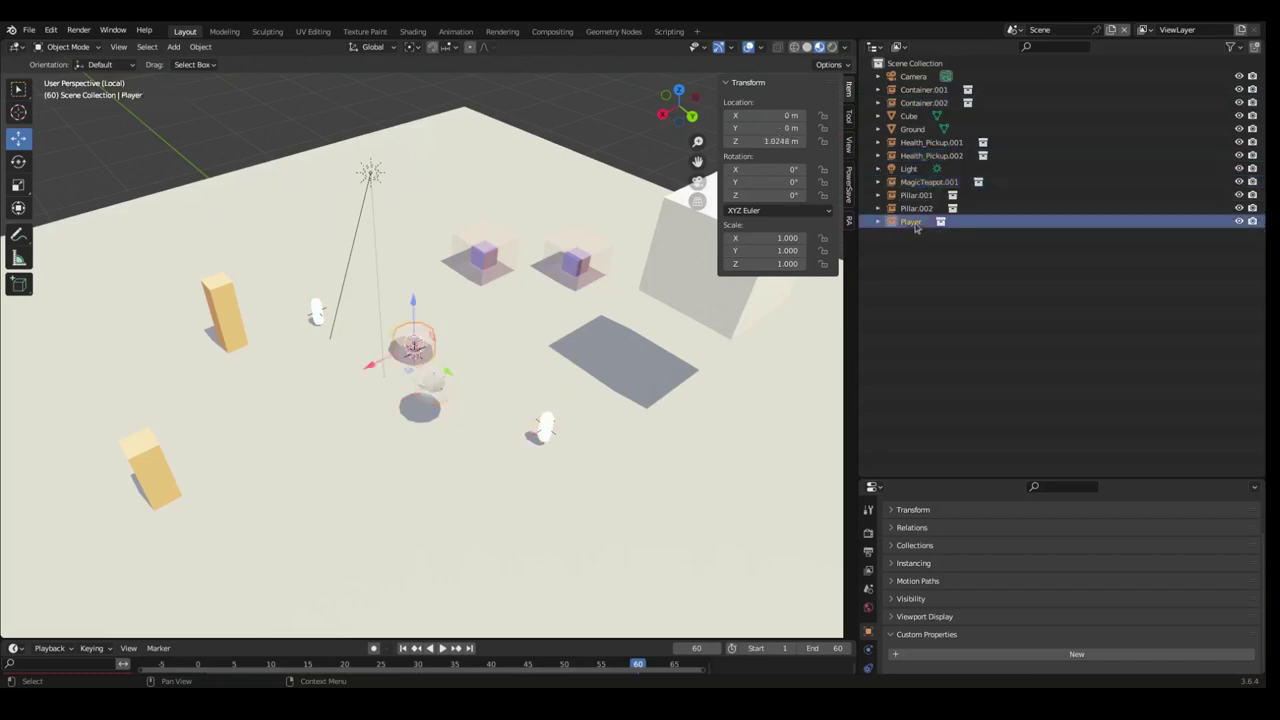
{"action": "left_click", "coordinate": [1014, 30]}
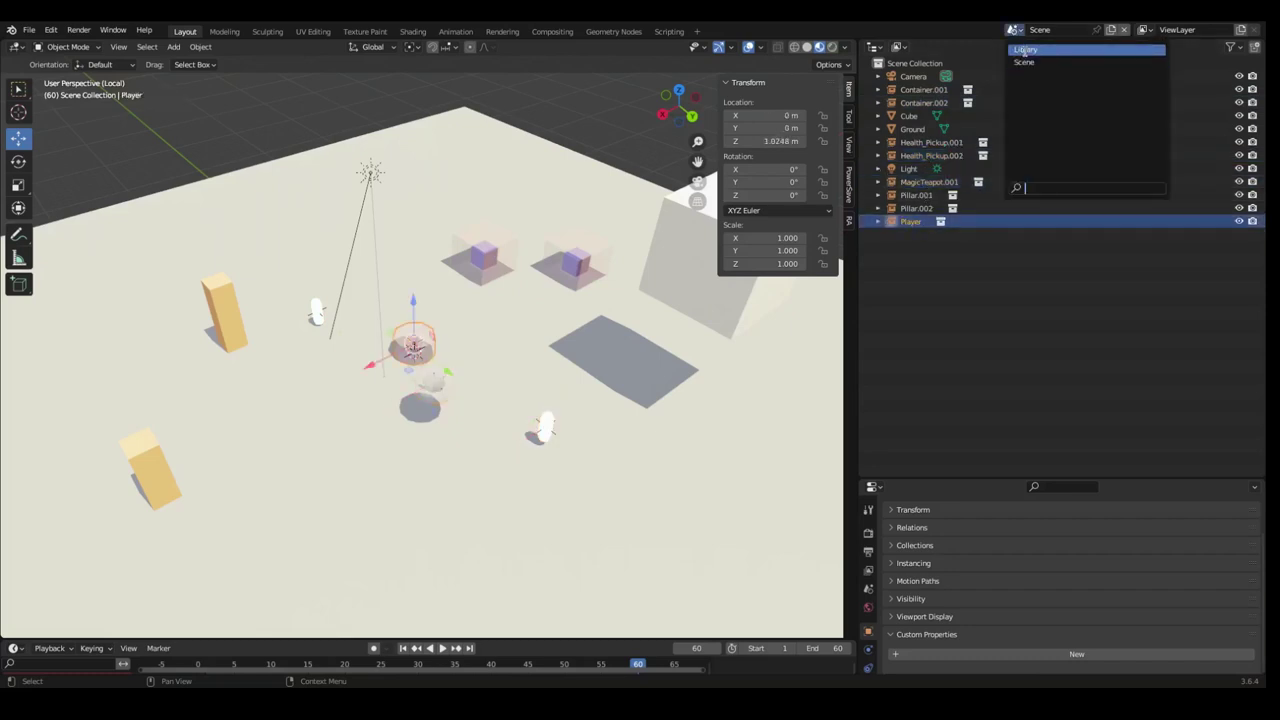
{"action": "left_click", "coordinate": [1024, 49]}
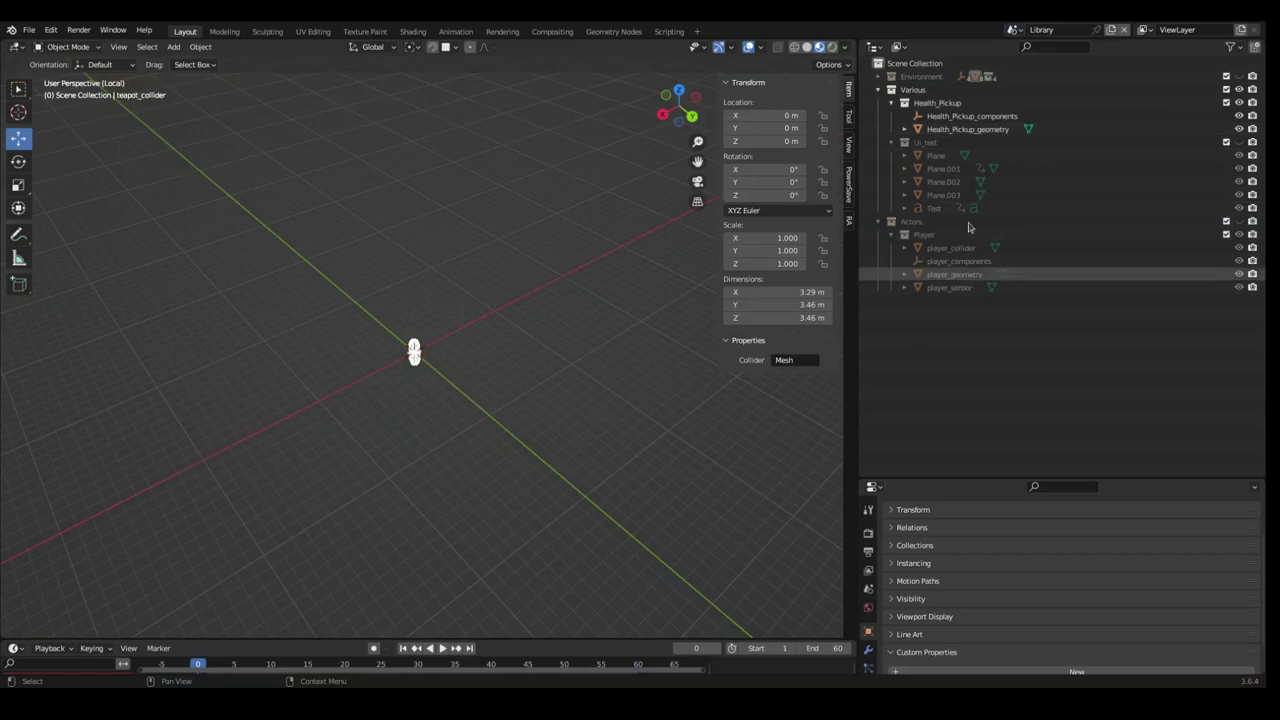
{"action": "left_click", "coordinate": [1014, 30]}
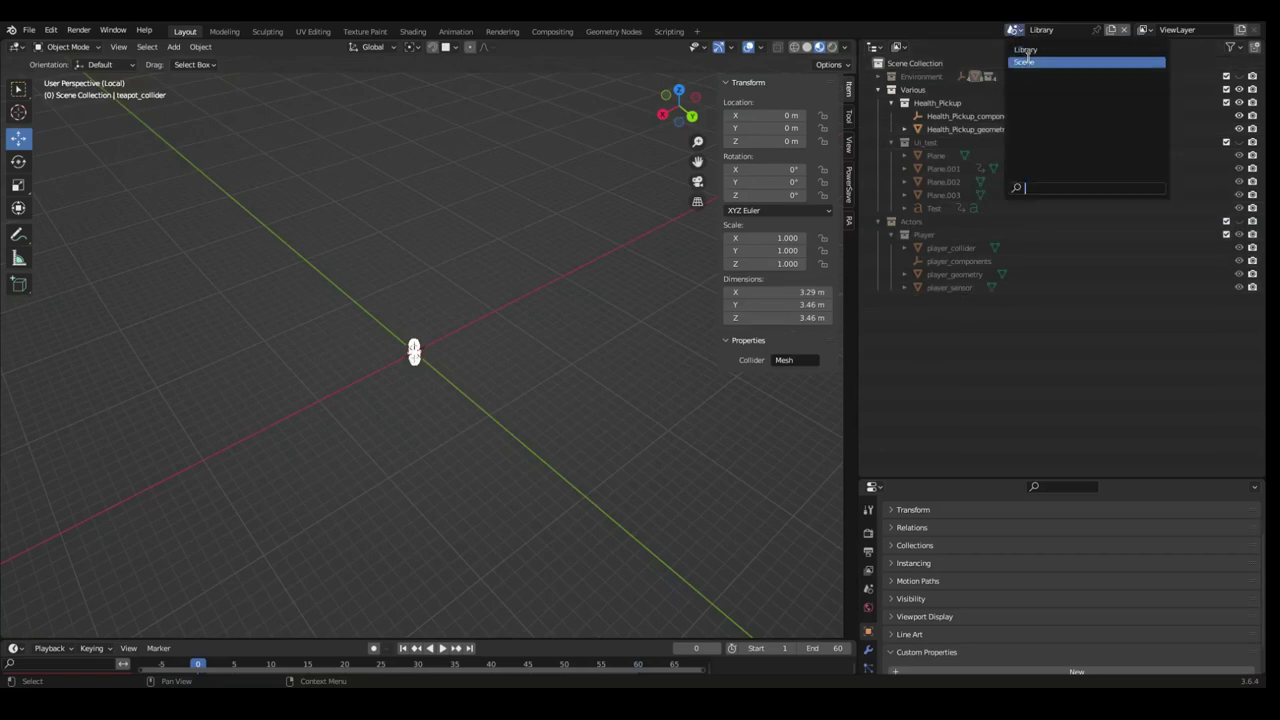
{"action": "left_click", "coordinate": [1024, 62]}
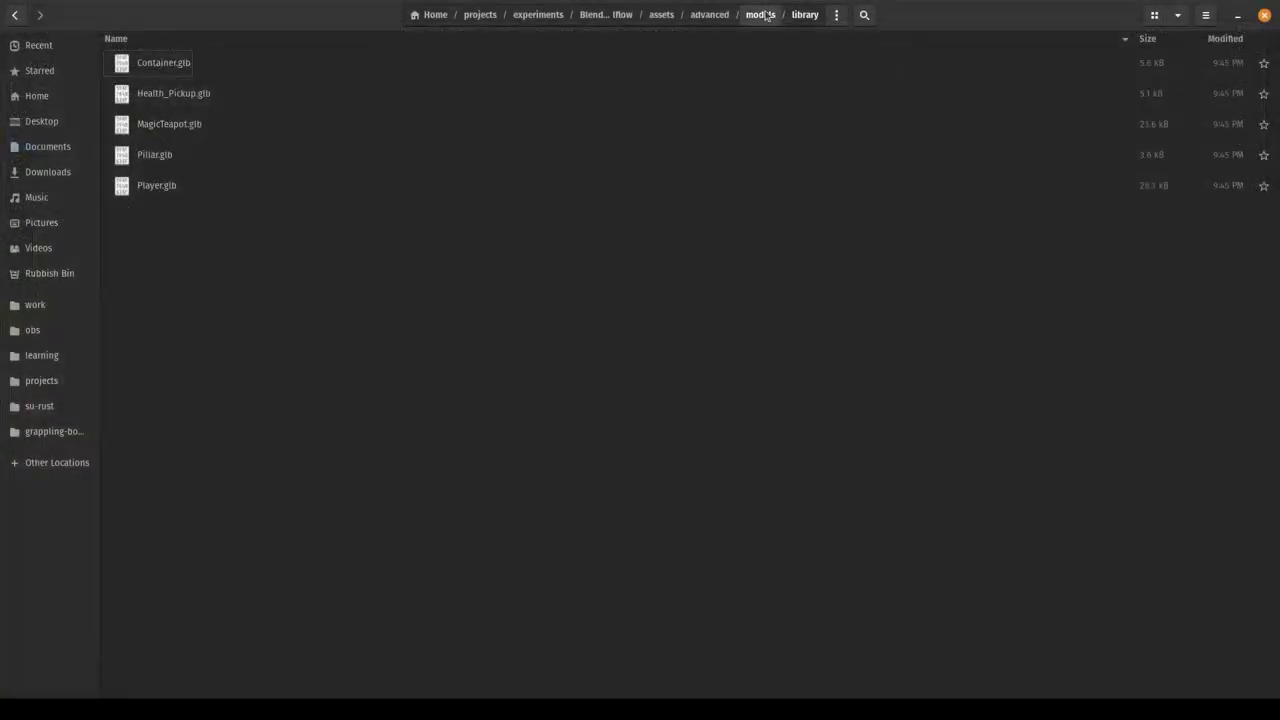
Go to the models folder via the breadcrumb and select world.glb
{"action": "left_click", "coordinate": [757, 14]}
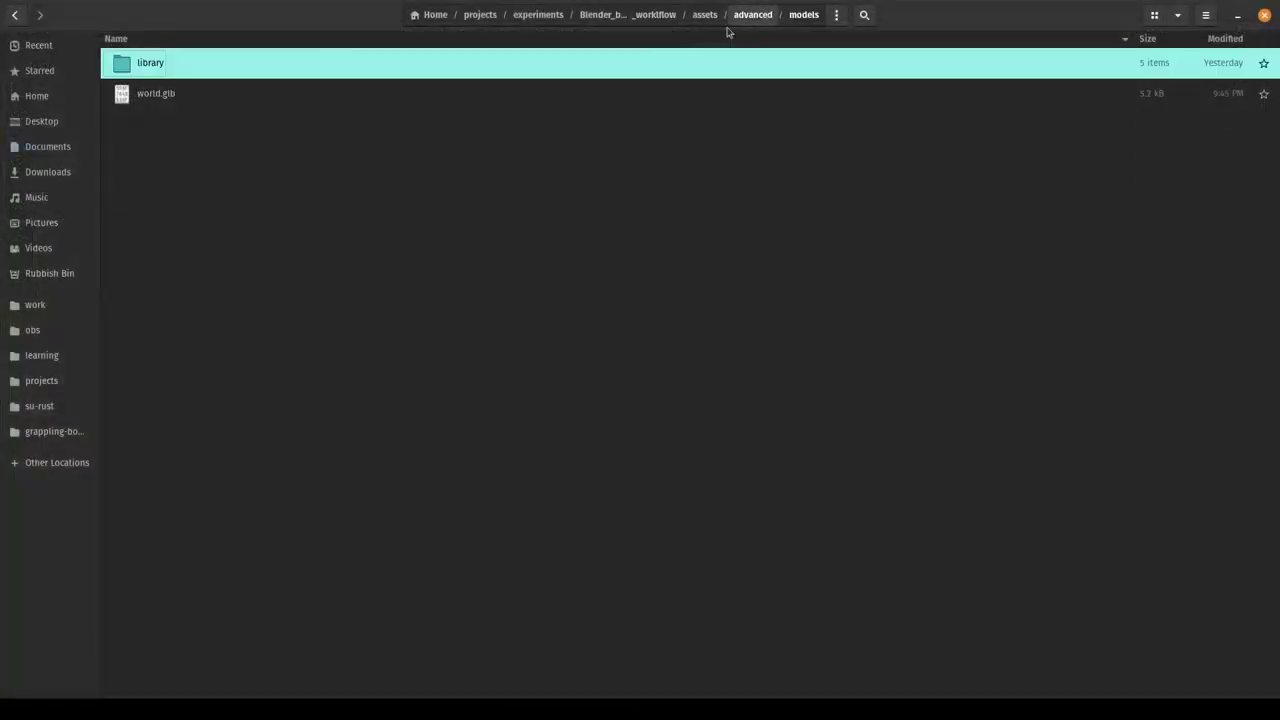
{"action": "left_click", "coordinate": [181, 97]}
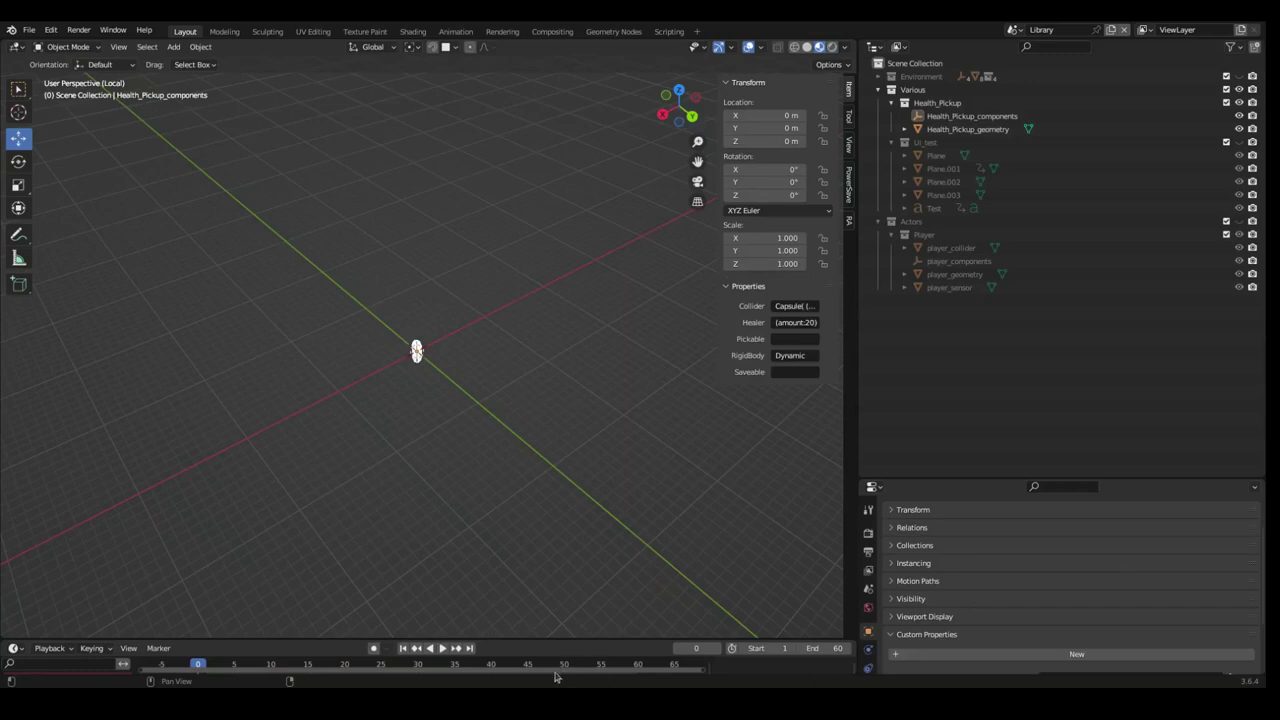
Duplicate the Various collection and rename the copy Various.3 to 'Test'
{"action": "left_click", "coordinate": [935, 103]}
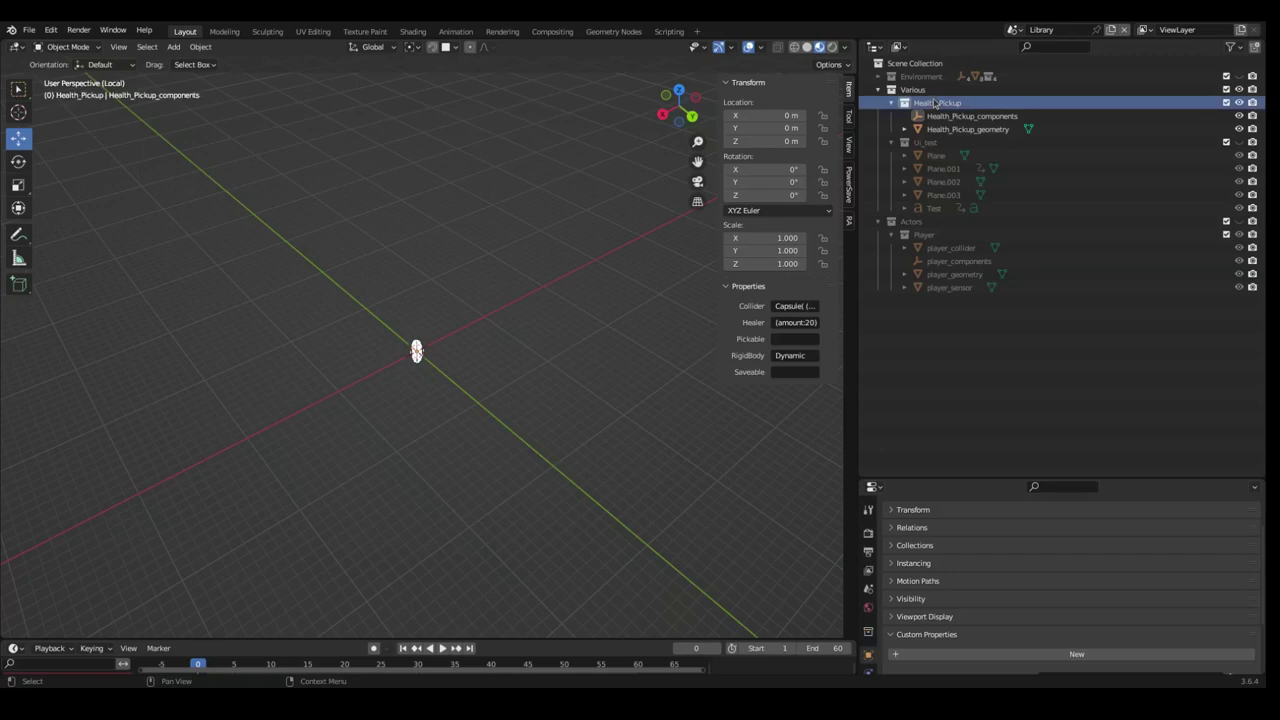
{"action": "right_click", "coordinate": [935, 103]}
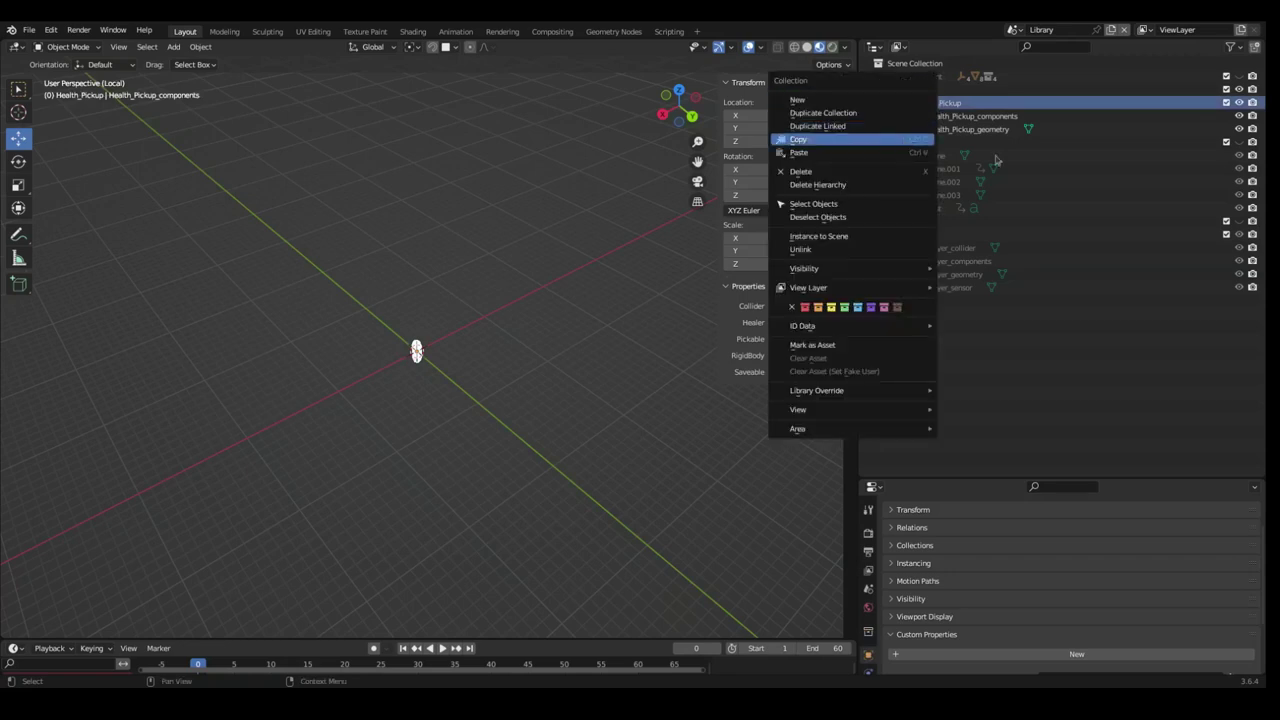
{"action": "right_click", "coordinate": [928, 89]}
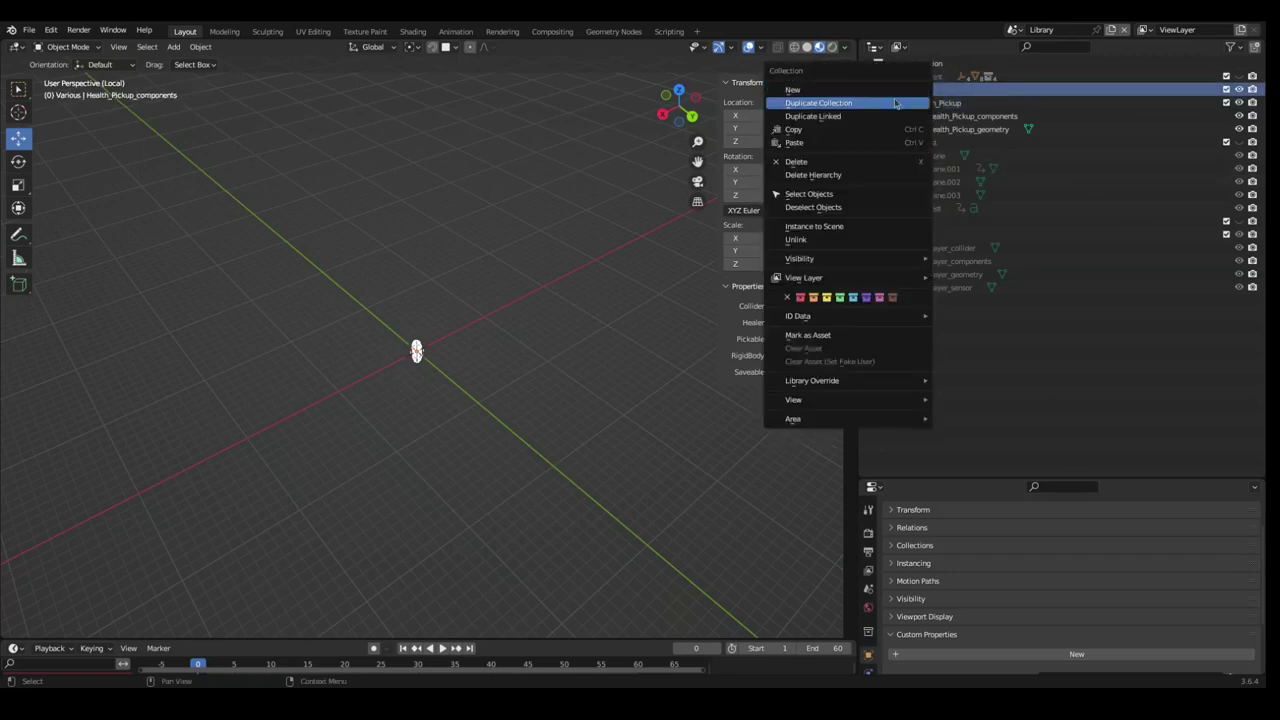
{"action": "left_click", "coordinate": [895, 103]}
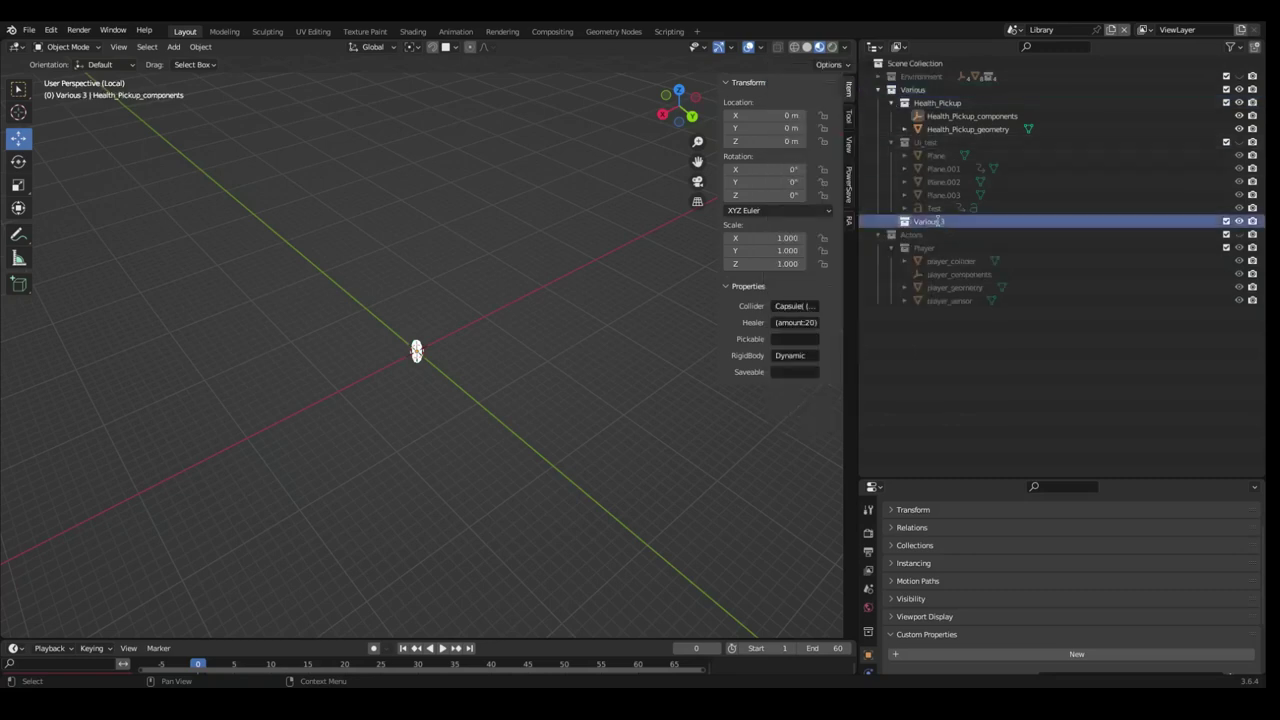
{"action": "double_click", "coordinate": [931, 221]}
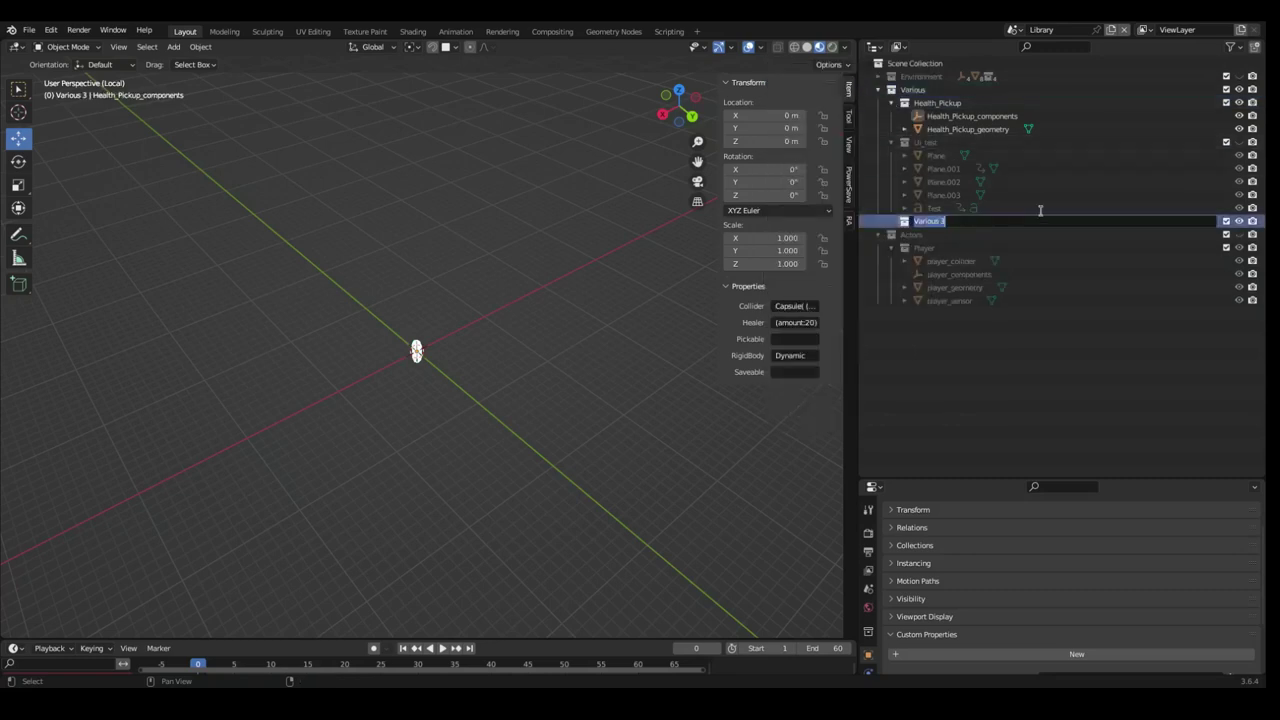
{"action": "type", "text": "Test"}
{"action": "key", "text": "Return"}
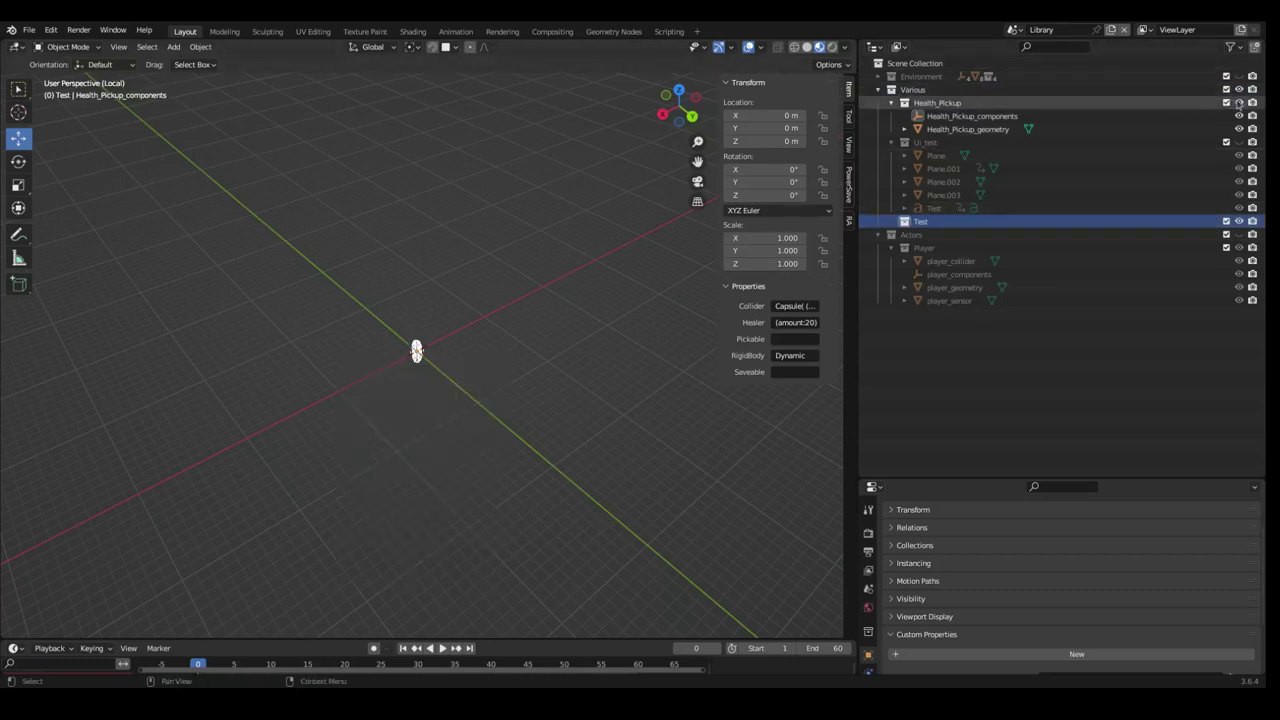
{"action": "left_click", "coordinate": [534, 272]}
Add a cube (Cube.001) to the Test collection, keeping its default name
{"action": "key", "text": "shift+a"}
{"action": "mouse_move", "coordinate": [534, 272]}
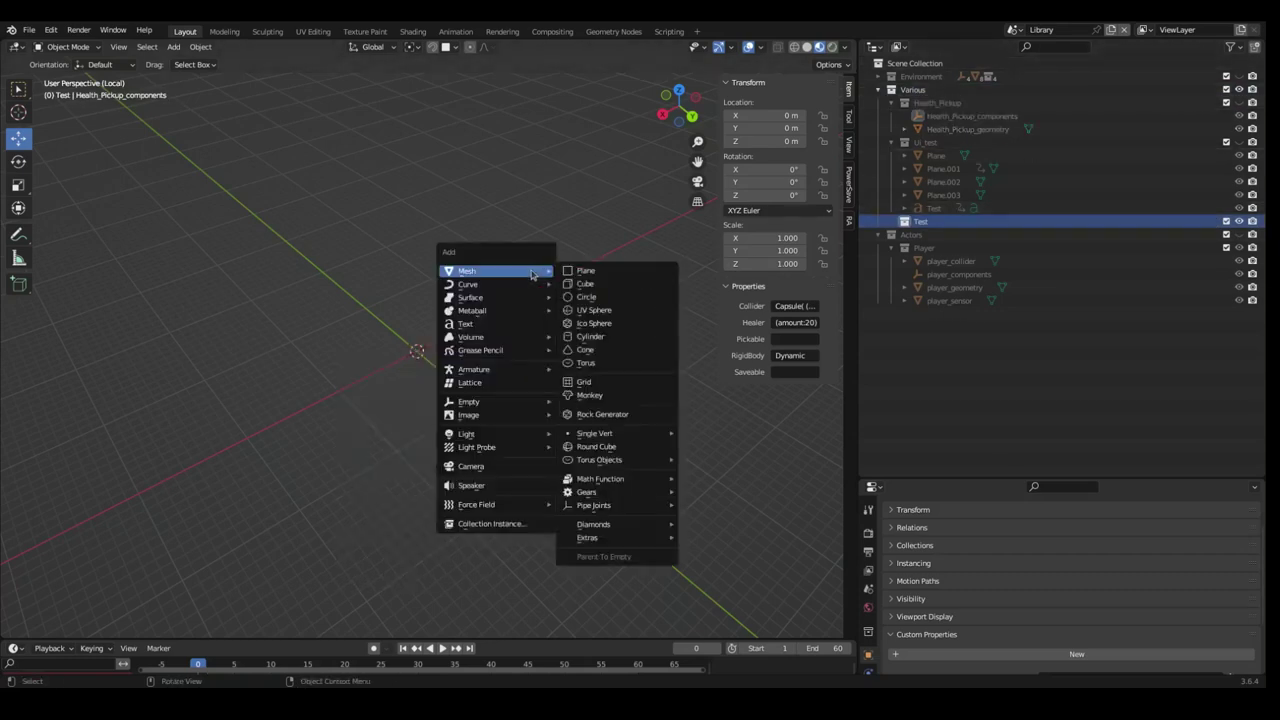
{"action": "left_click", "coordinate": [599, 285]}
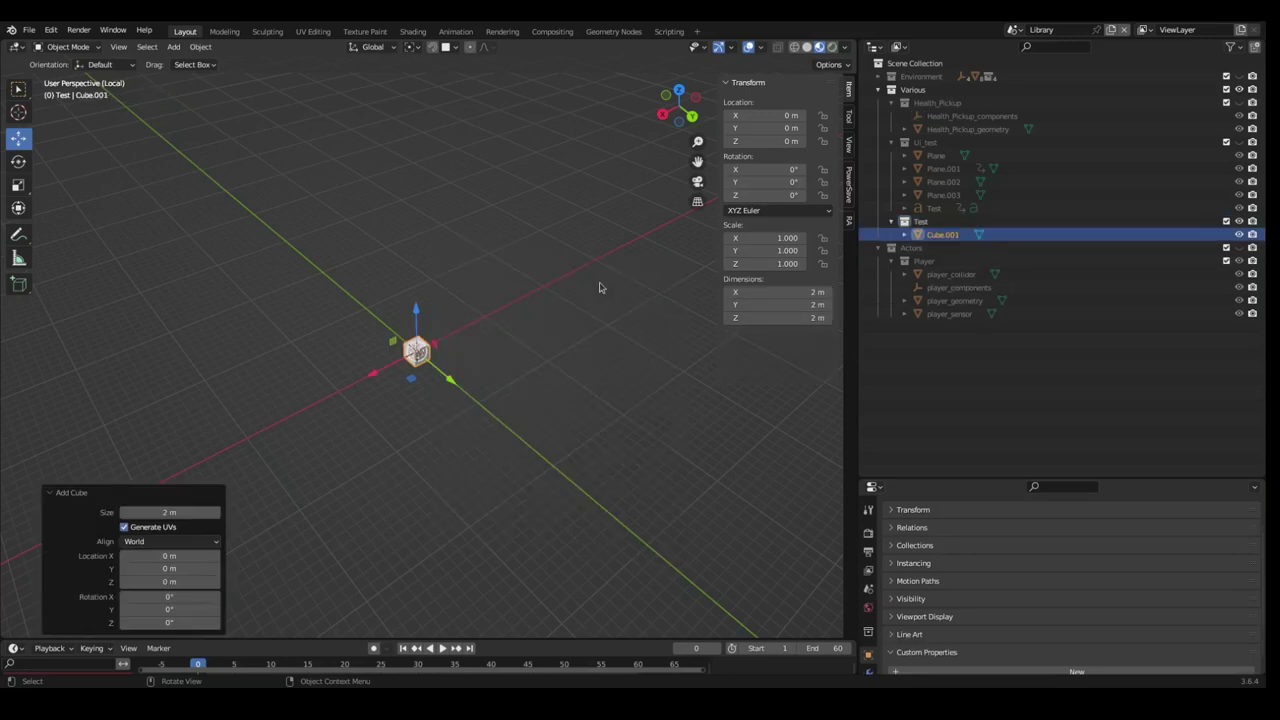
{"action": "double_click", "coordinate": [945, 234]}
{"action": "left_click", "coordinate": [975, 122]}
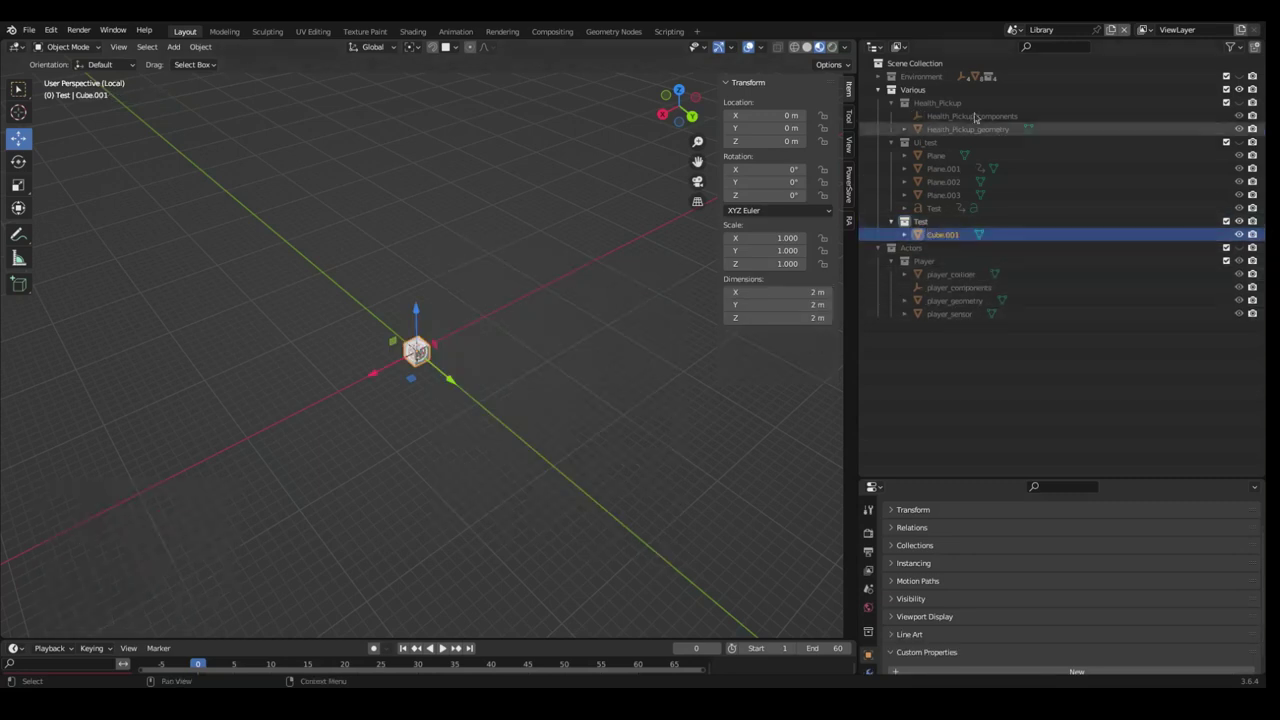
Copy the Health_Pickup_components object and paste it into the Test collection
{"action": "left_click", "coordinate": [975, 122]}
{"action": "right_click", "coordinate": [975, 122]}
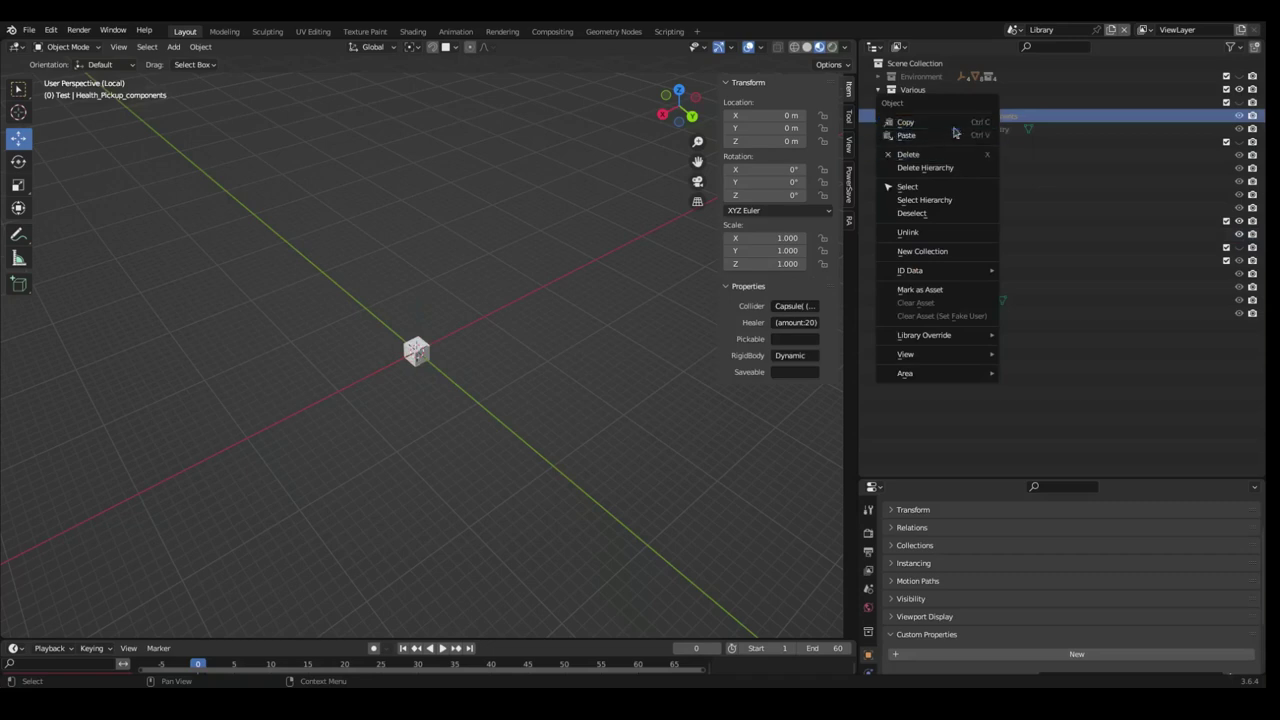
{"action": "left_click", "coordinate": [965, 118]}
{"action": "right_click", "coordinate": [925, 222]}
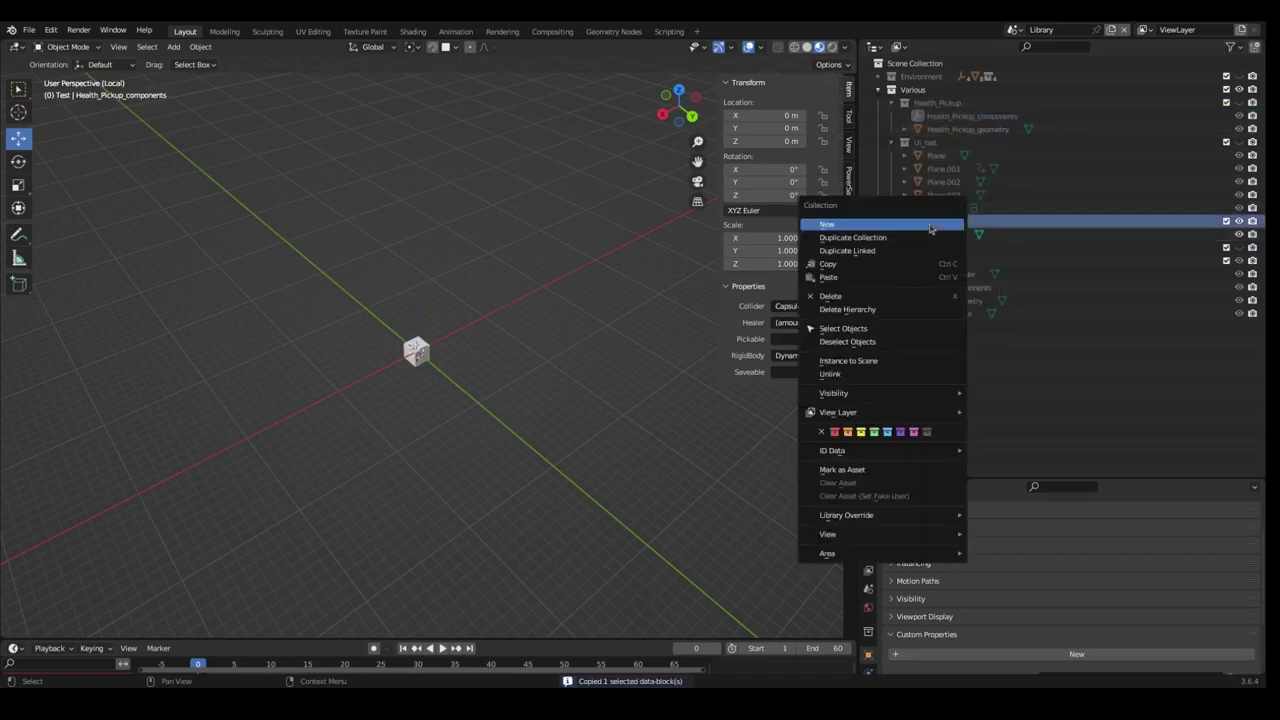
{"action": "left_click", "coordinate": [880, 280]}
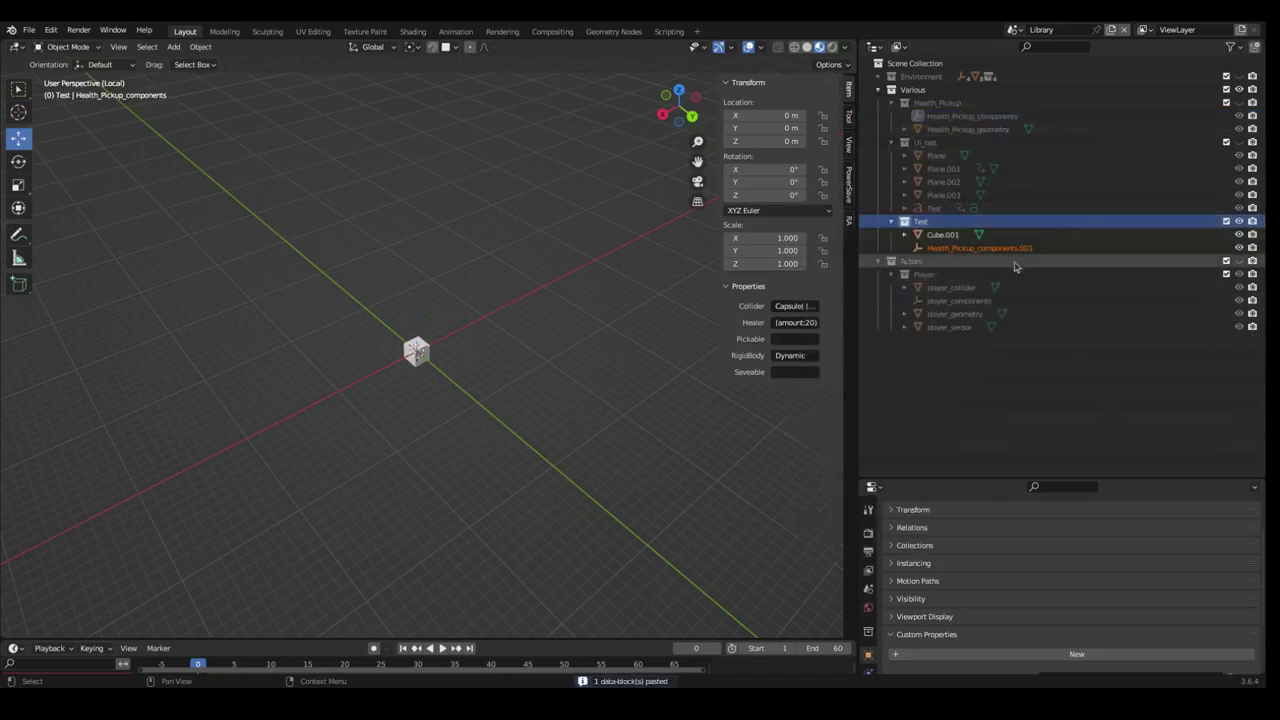
Rename the pasted Health_Pickup_components.001 to Test_components
{"action": "left_click", "coordinate": [962, 249]}
{"action": "double_click", "coordinate": [962, 250]}
{"action": "left_click", "coordinate": [969, 250]}
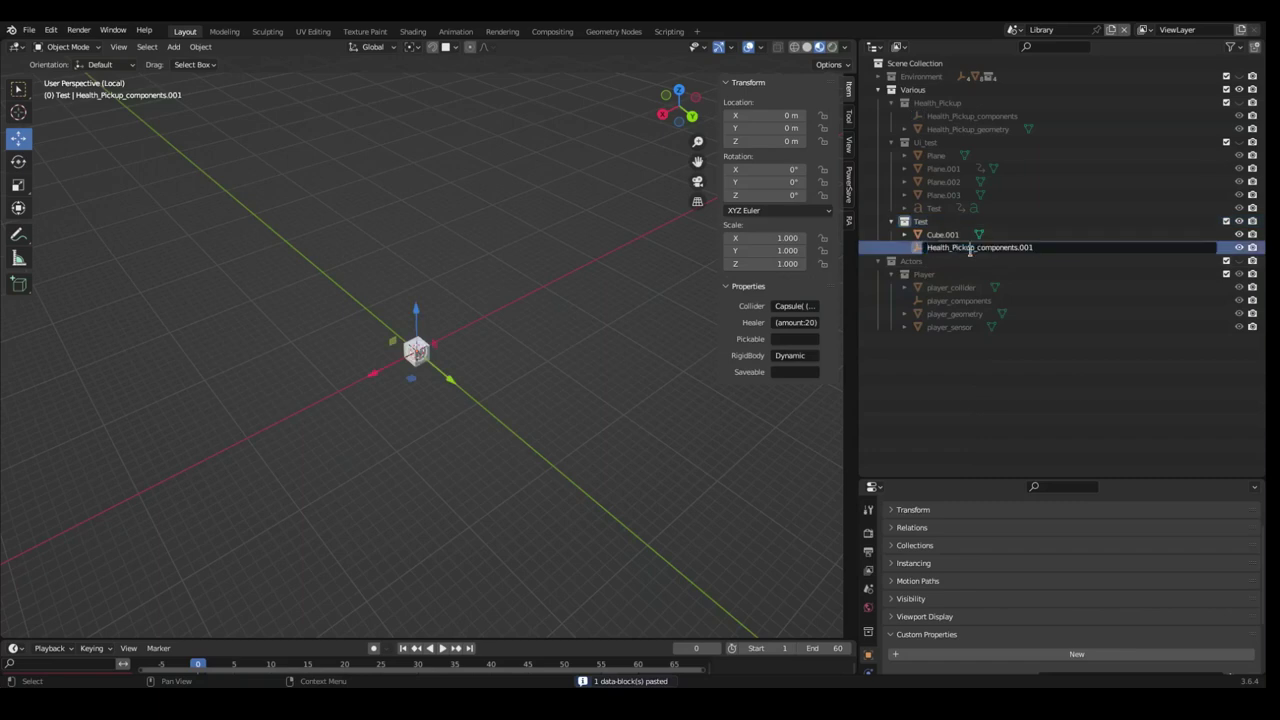
{"action": "key", "text": "shift+Home"}
{"action": "type", "text": "Test"}
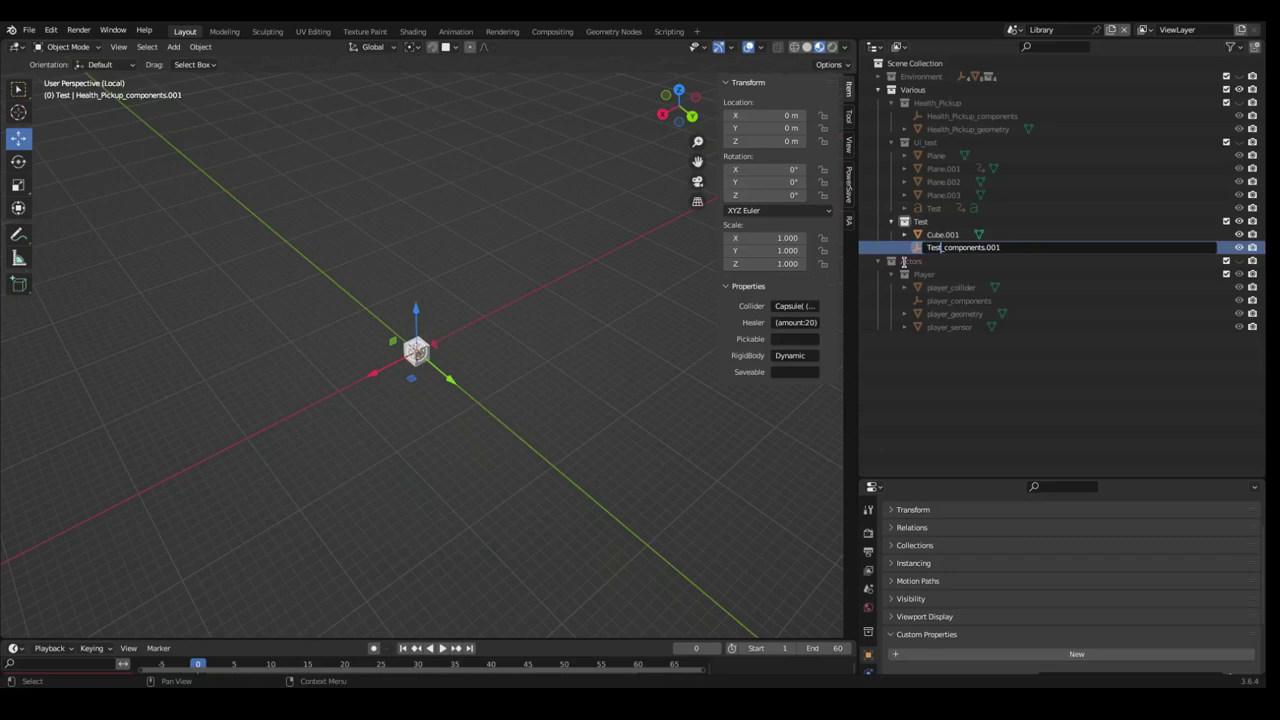
{"action": "key", "text": "Return"}
{"action": "double_click", "coordinate": [1003, 247]}
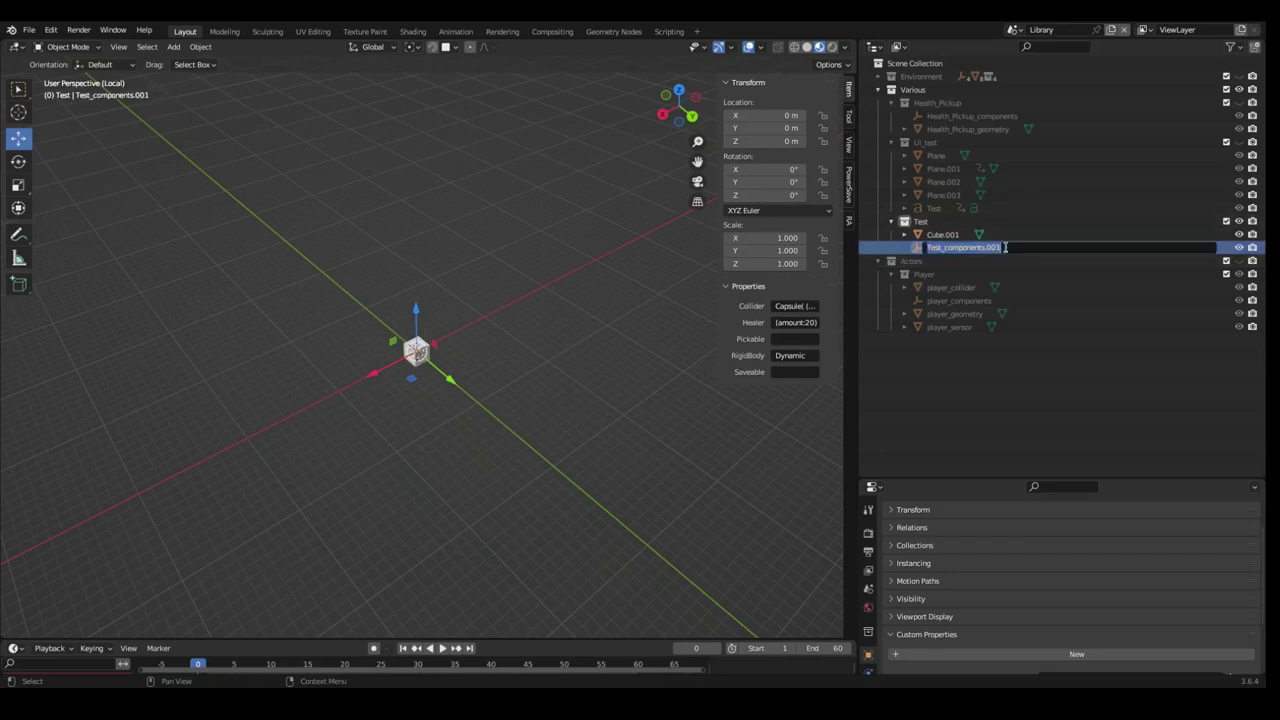
{"action": "key", "text": "End"}
{"action": "key", "text": "BackSpace"}
{"action": "key", "text": "BackSpace"}
{"action": "key", "text": "Return"}
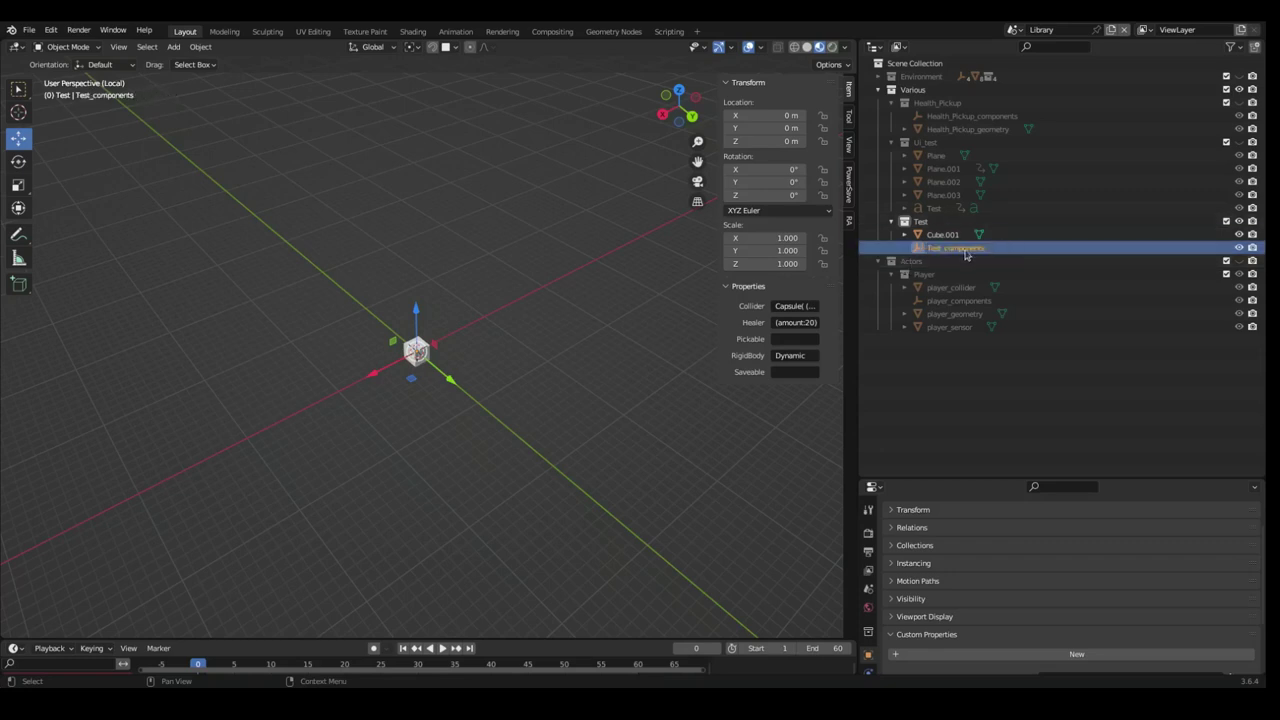
{"action": "scroll", "coordinate": [1000, 632], "scroll_direction": "down", "scroll_amount": 2}
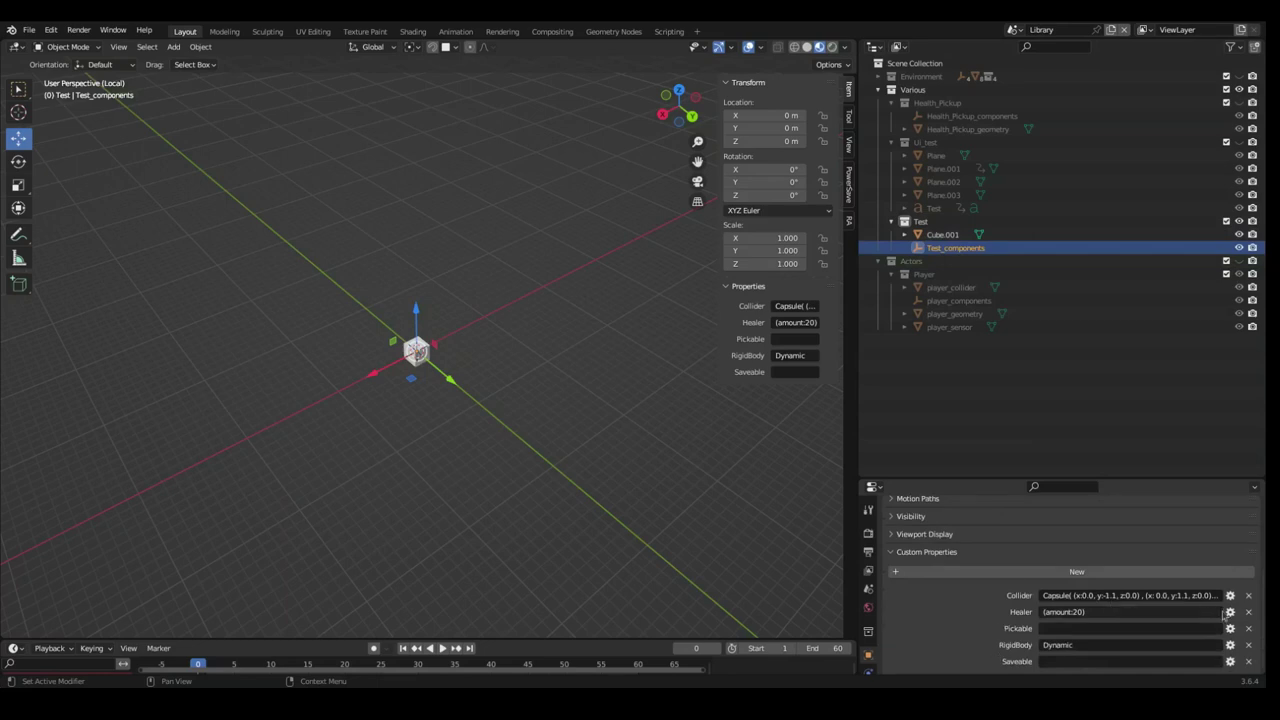
Change Test_components' Collider custom property to Mesh and save advanced.blend
{"action": "left_click", "coordinate": [1130, 596]}
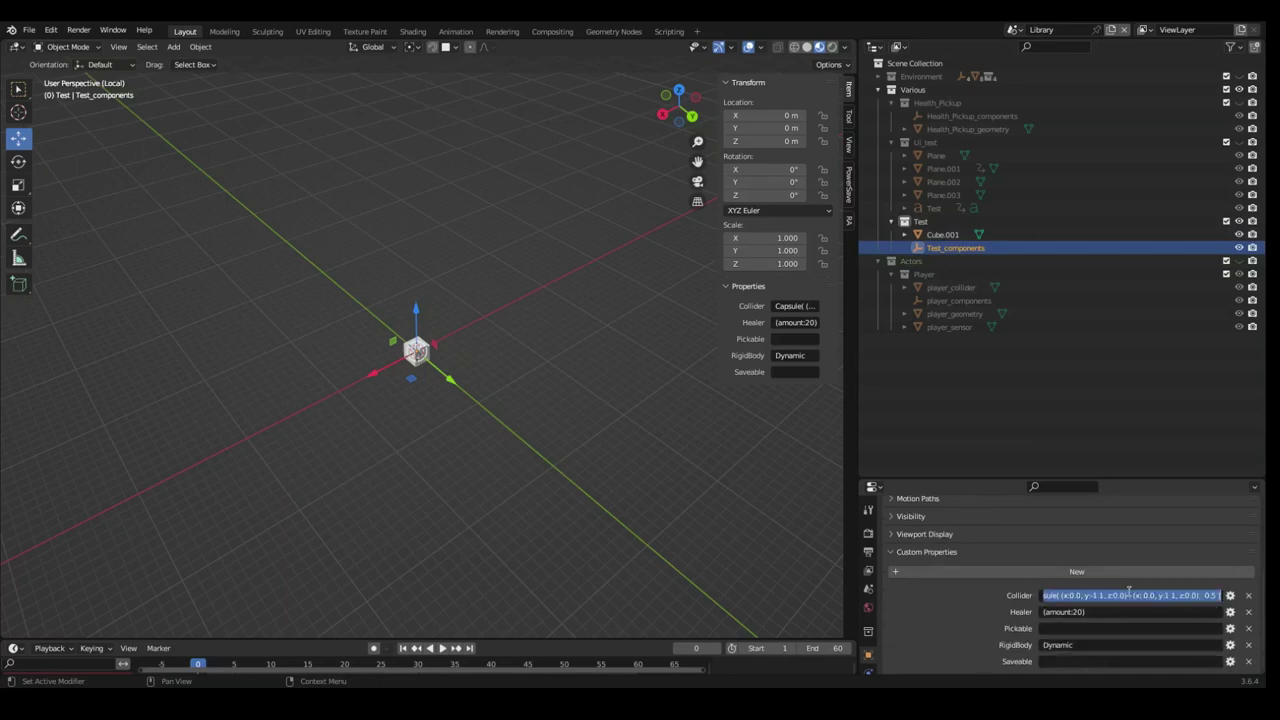
{"action": "type", "text": "Me"}
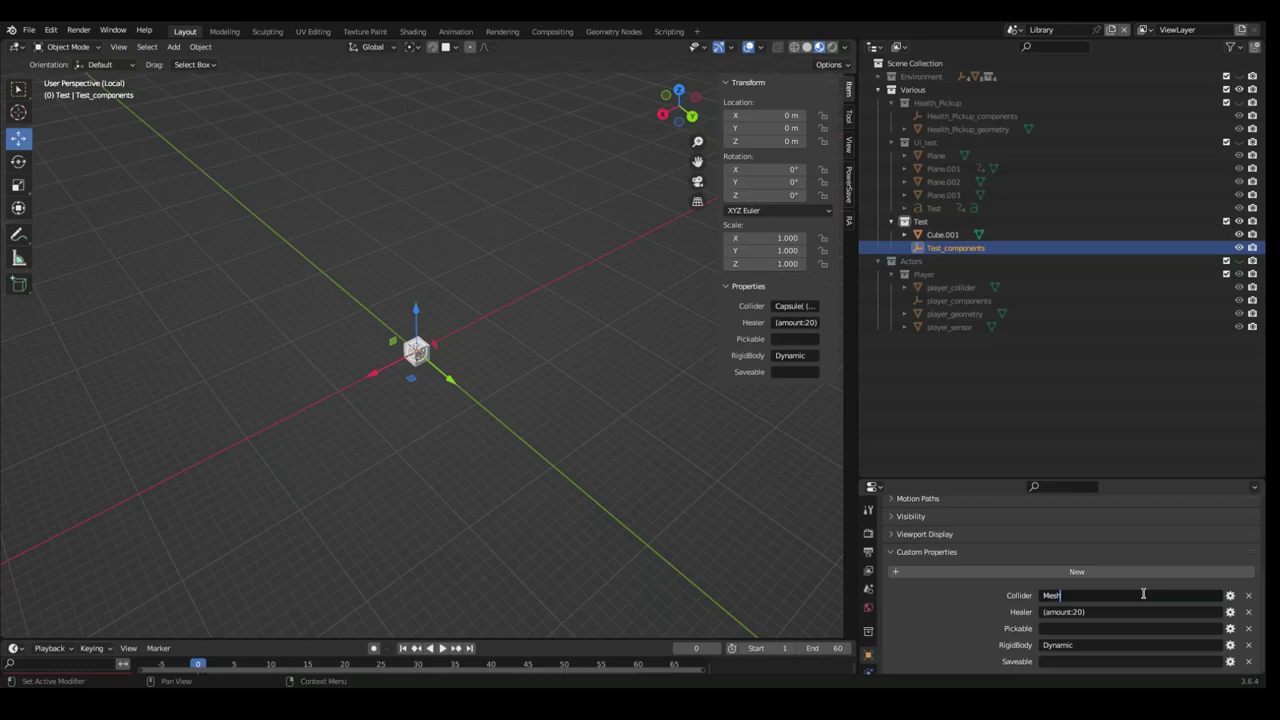
{"action": "type", "text": "sh"}
{"action": "key", "text": "Return"}
{"action": "left_click", "coordinate": [530, 210]}
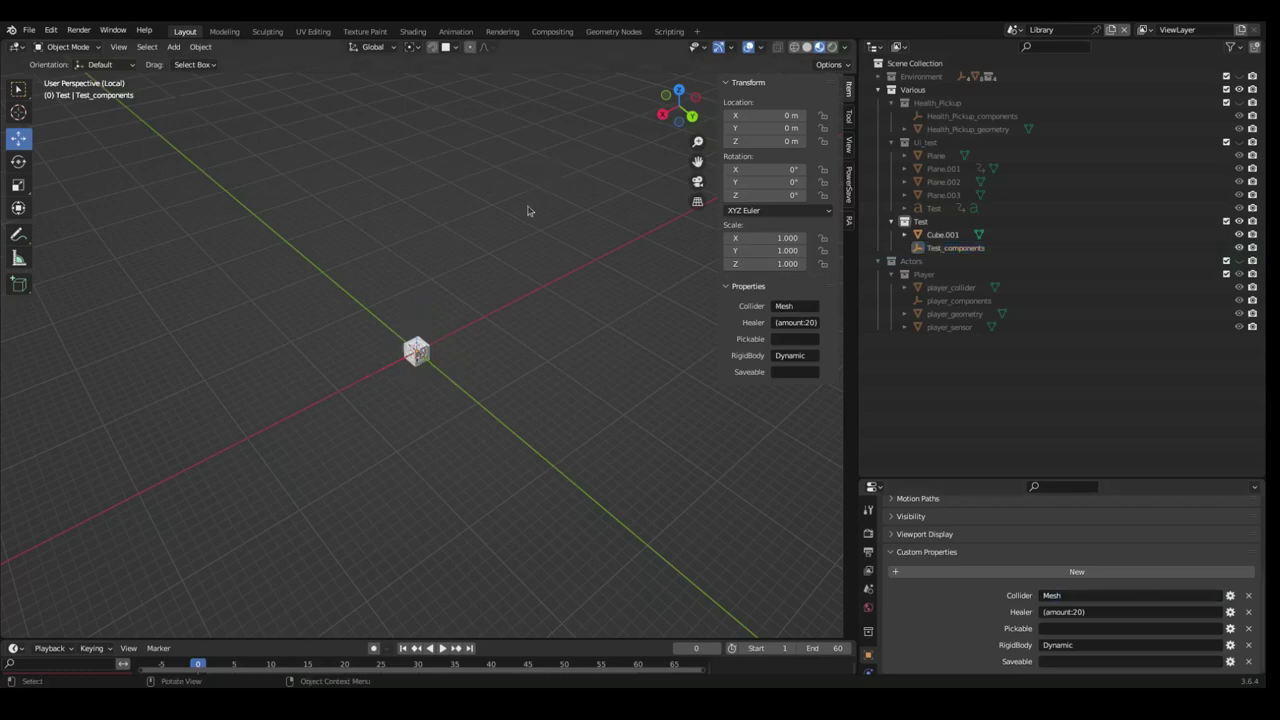
{"action": "key", "text": "ctrl+s"}
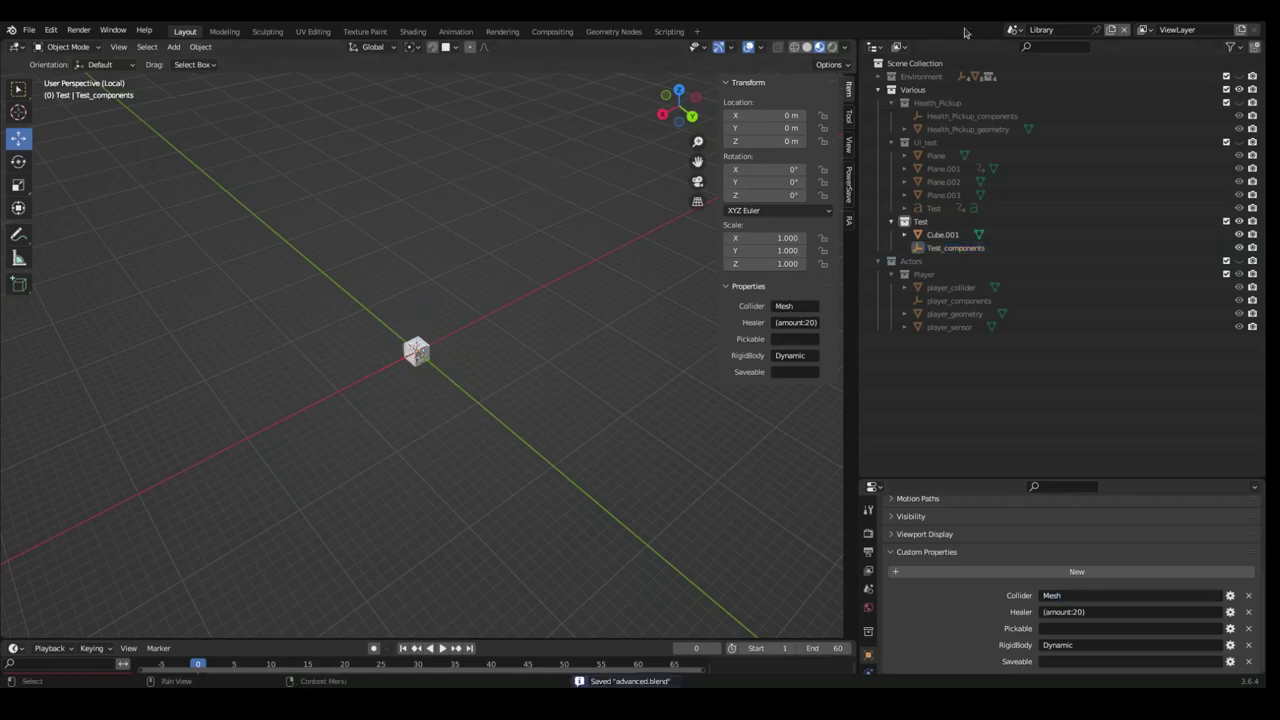
In the main Scene, add a collection instance of Test (Test.001)
{"action": "left_click", "coordinate": [1016, 33]}
{"action": "left_click", "coordinate": [1042, 60]}
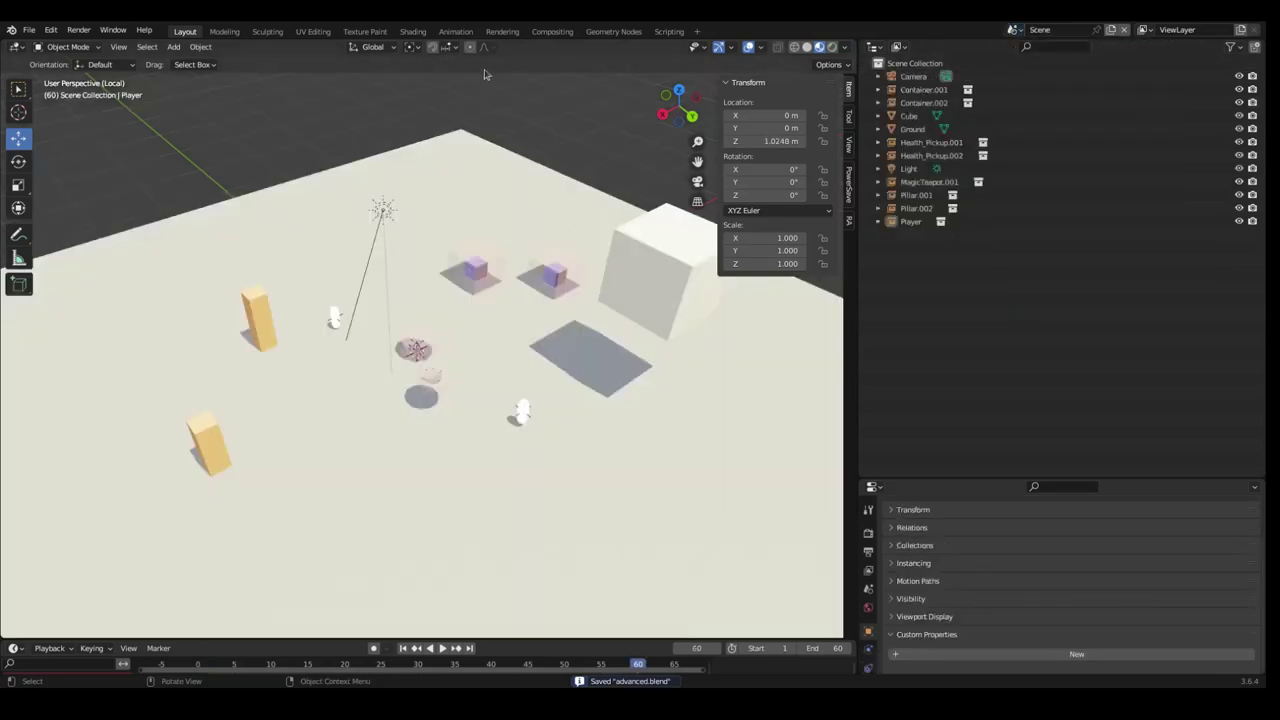
{"action": "left_click", "coordinate": [435, 227]}
{"action": "key", "text": "shift+a"}
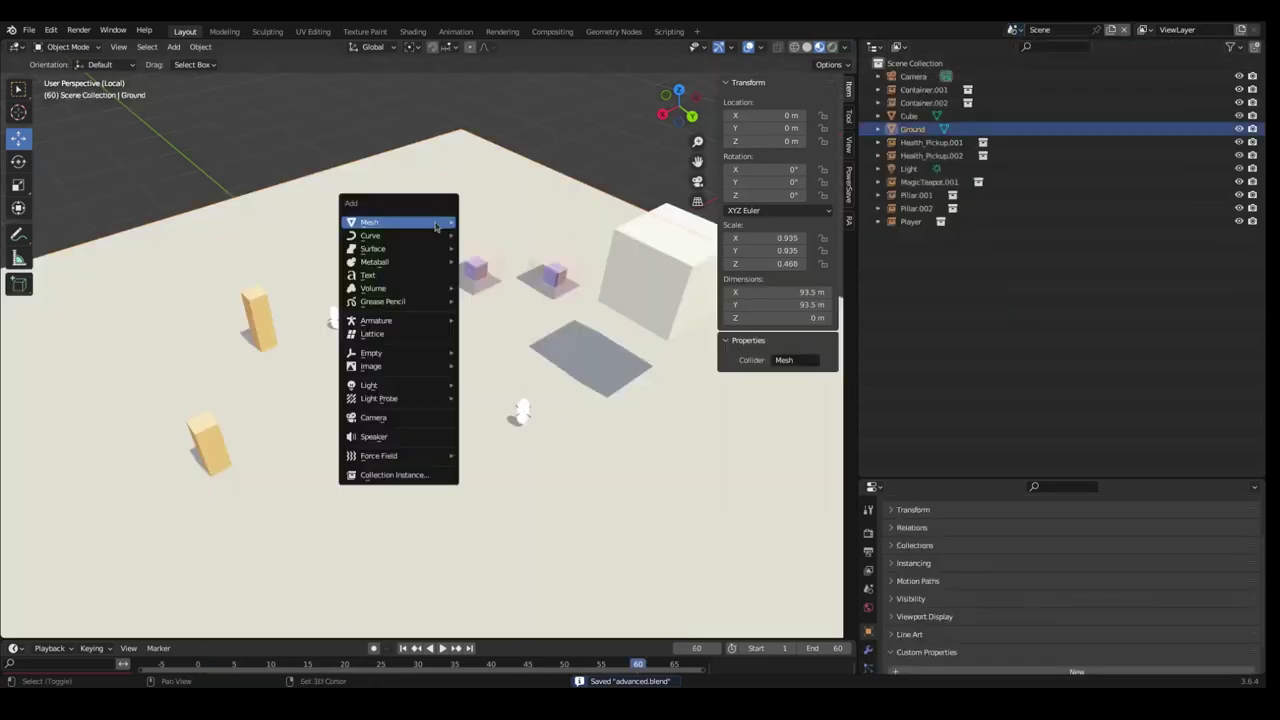
{"action": "left_click", "coordinate": [400, 474]}
{"action": "left_click", "coordinate": [493, 590]}
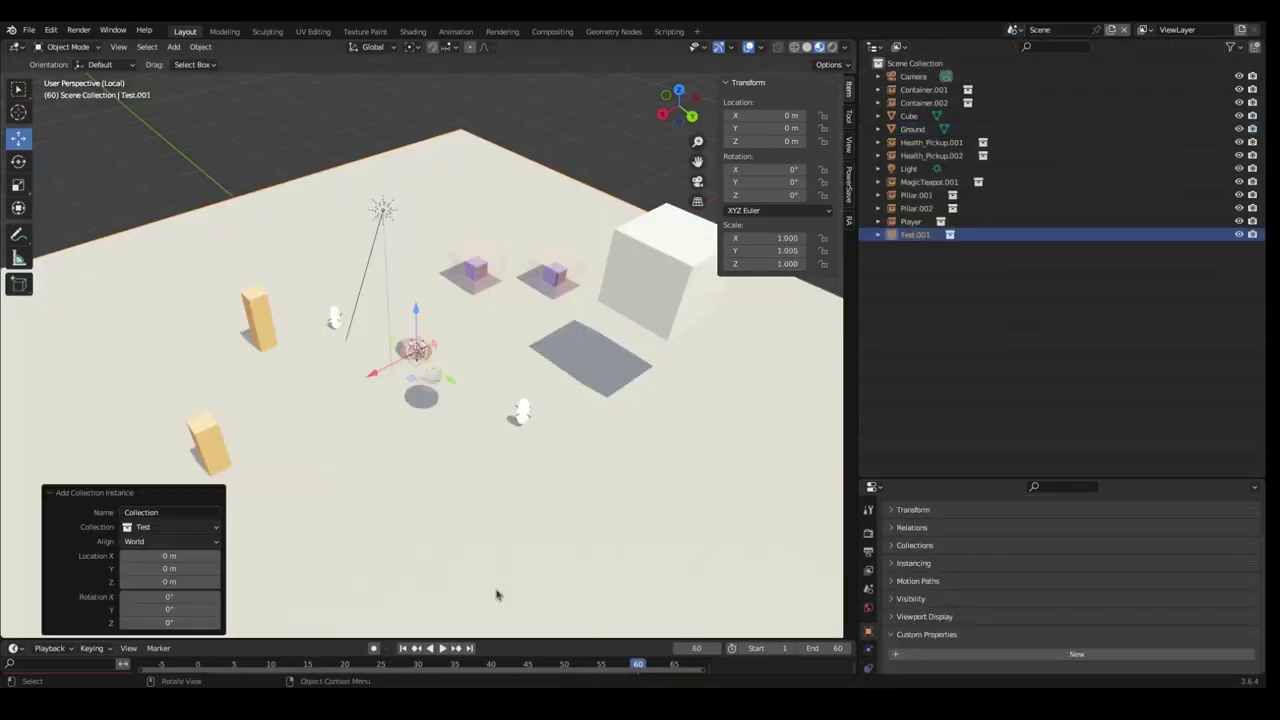
Place Test.001 on the ground, raise it along Z, and save advanced.blend
{"action": "key", "text": "g"}
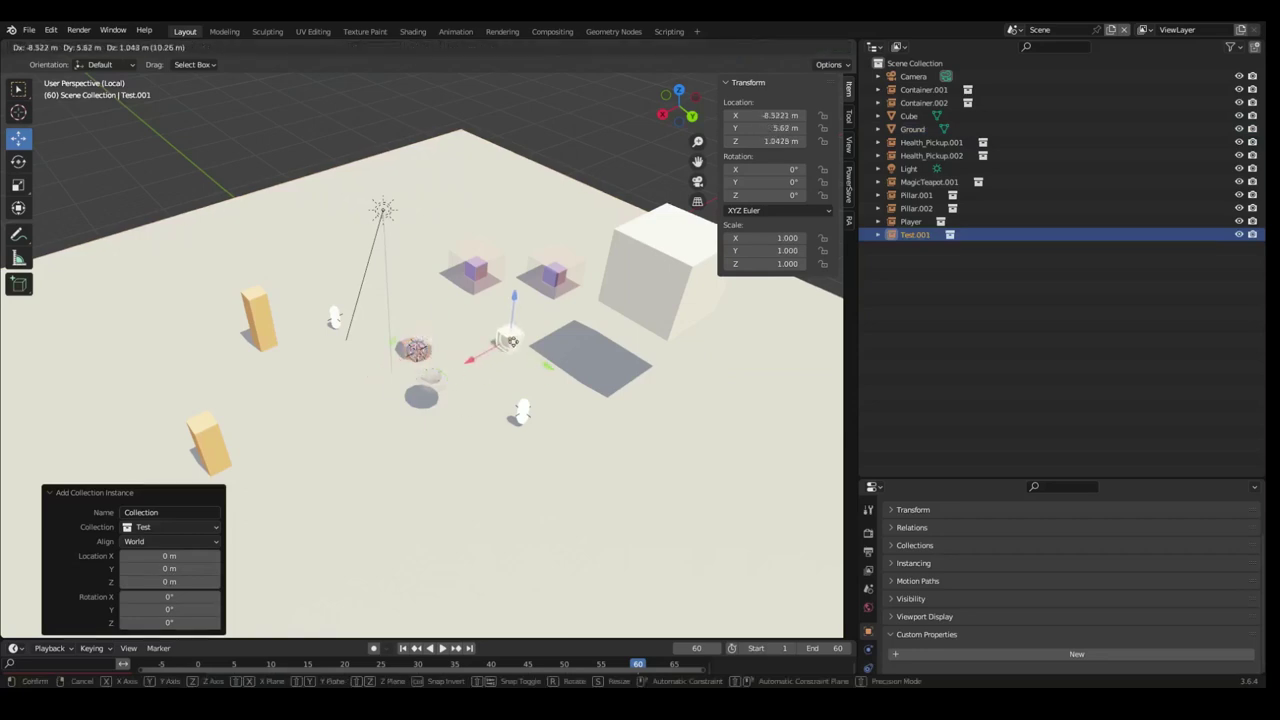
{"action": "left_click", "coordinate": [510, 330]}
{"action": "key", "text": "g"}
{"action": "key", "text": "z"}
{"action": "left_click", "coordinate": [521, 283]}
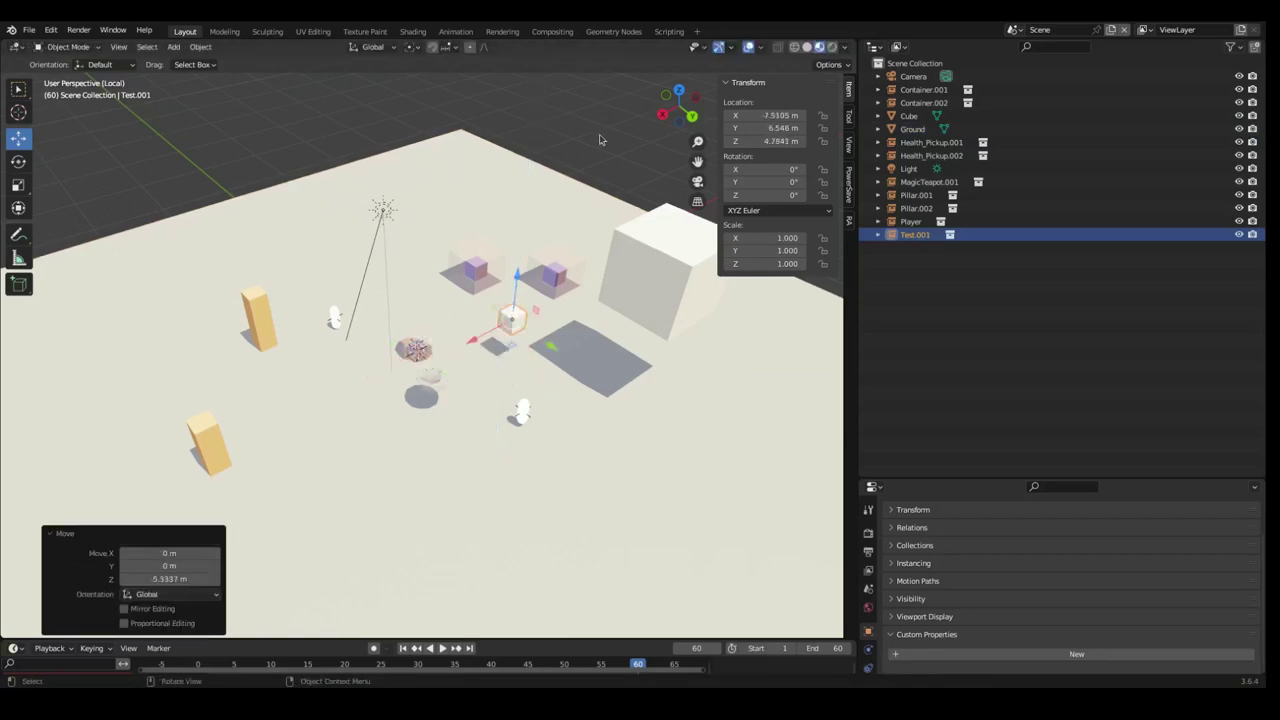
{"action": "left_click", "coordinate": [600, 141]}
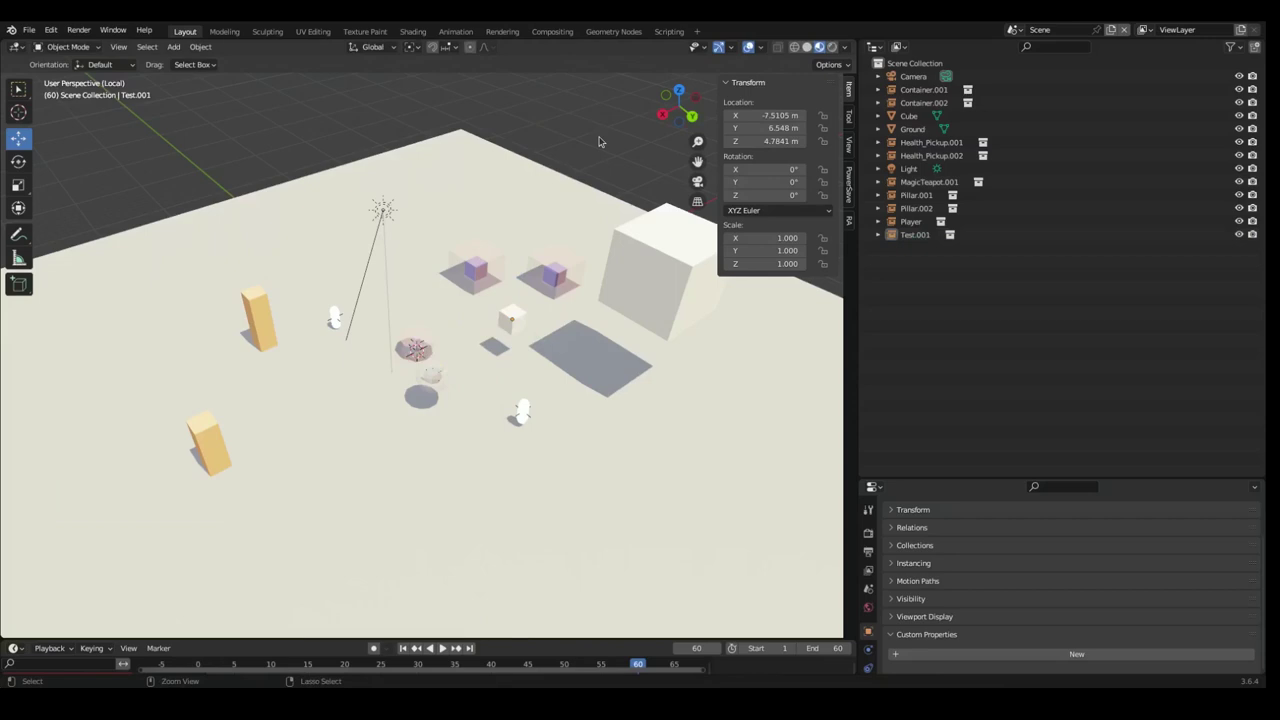
{"action": "key", "text": "ctrl+s"}
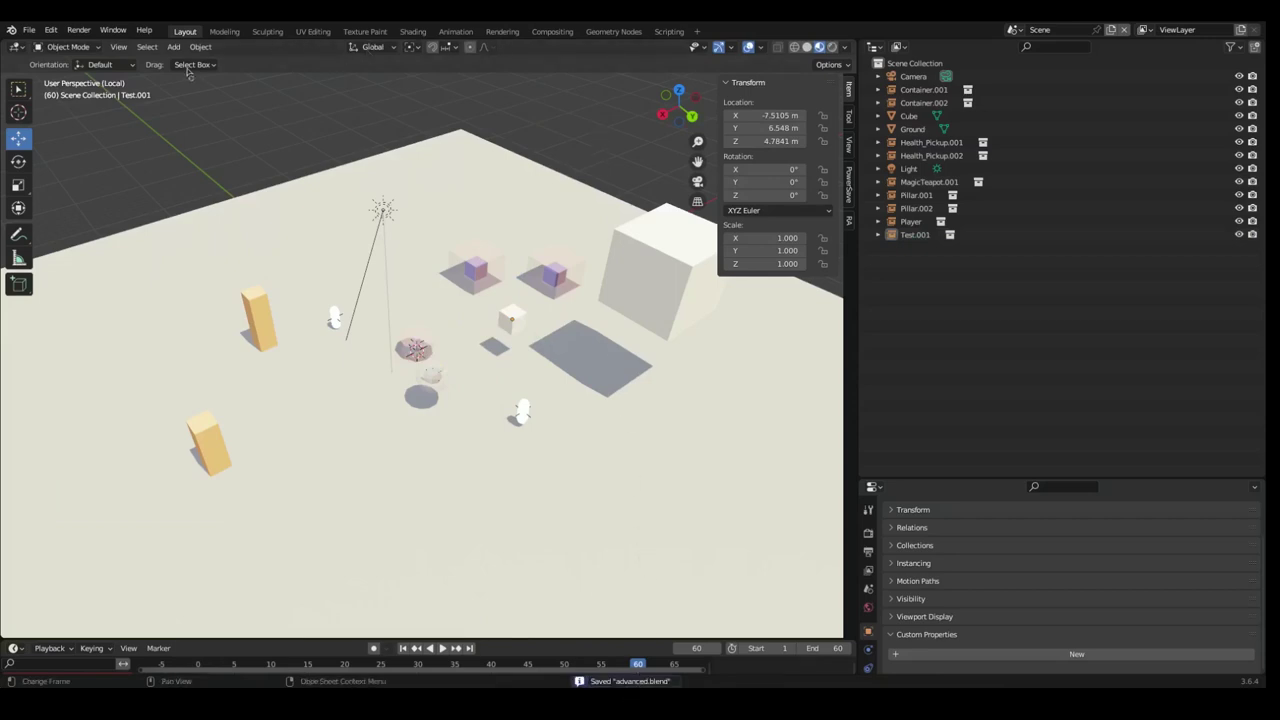
{"action": "key", "text": "alt+Tab"}
Check the exported Test.glb (1.9 kB), go up to models, then return to the game
{"action": "left_click", "coordinate": [175, 222]}
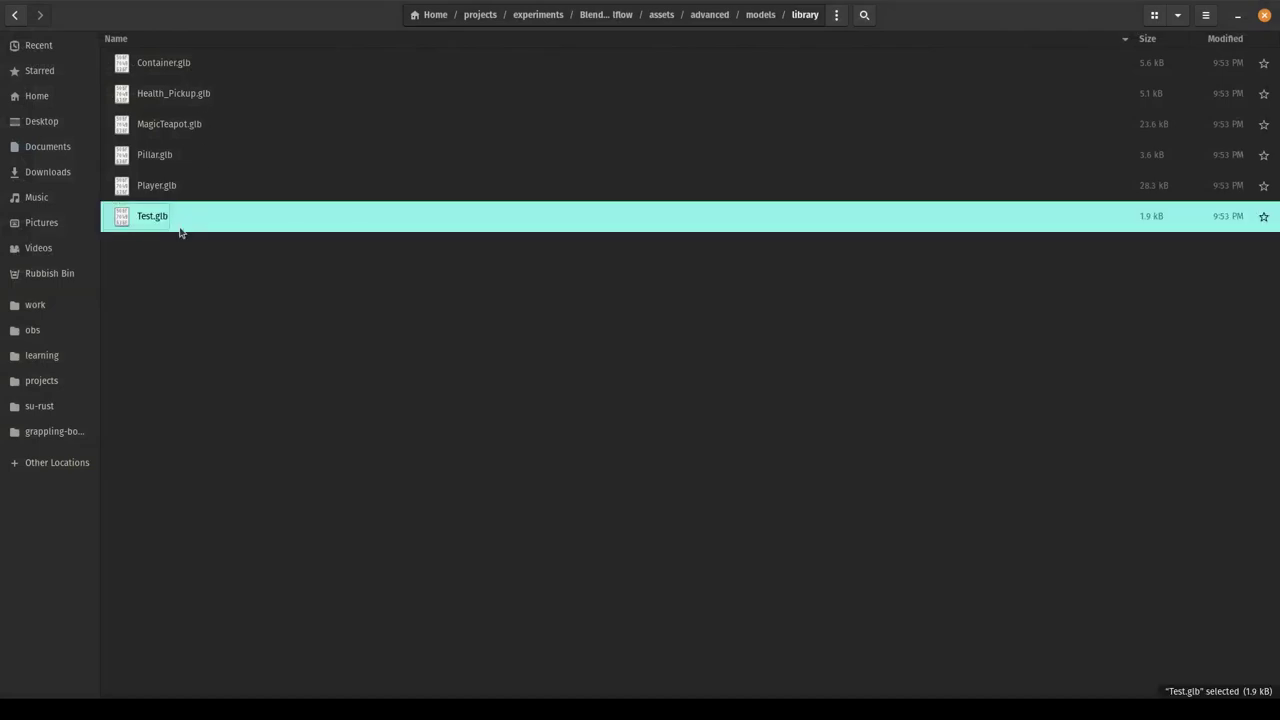
{"action": "left_click", "coordinate": [760, 14]}
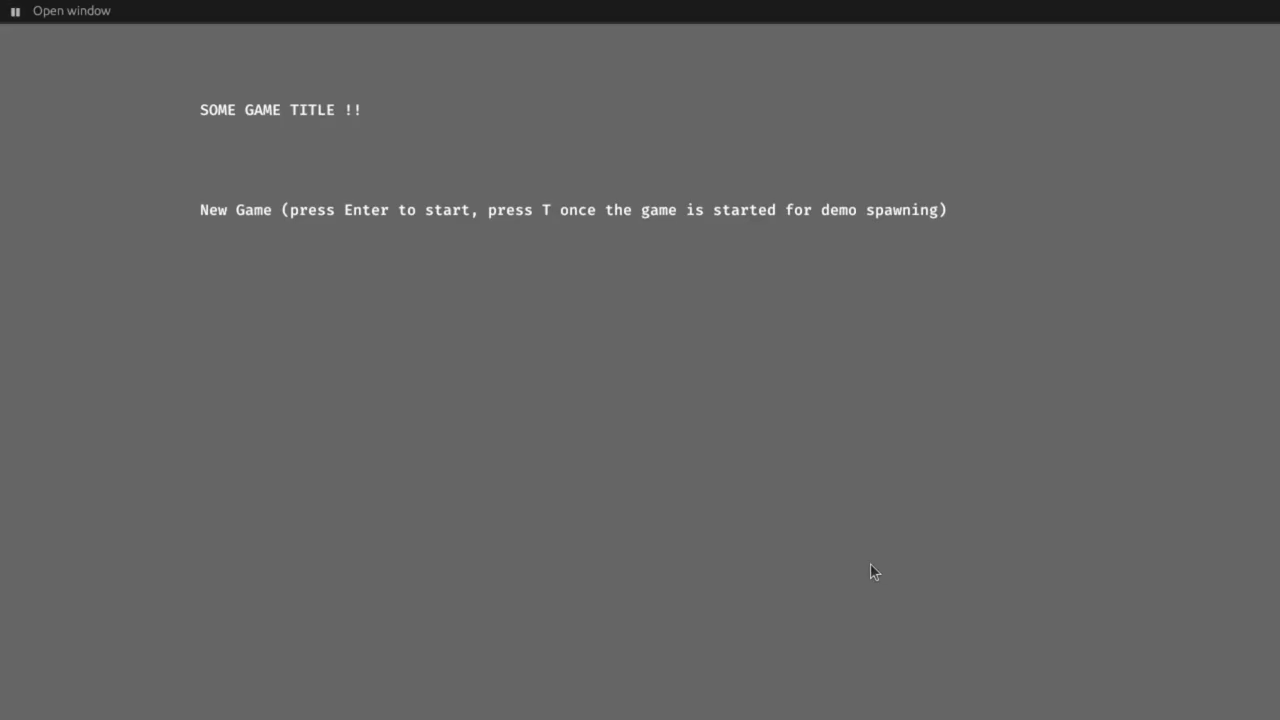
{"action": "key", "text": "Return"}
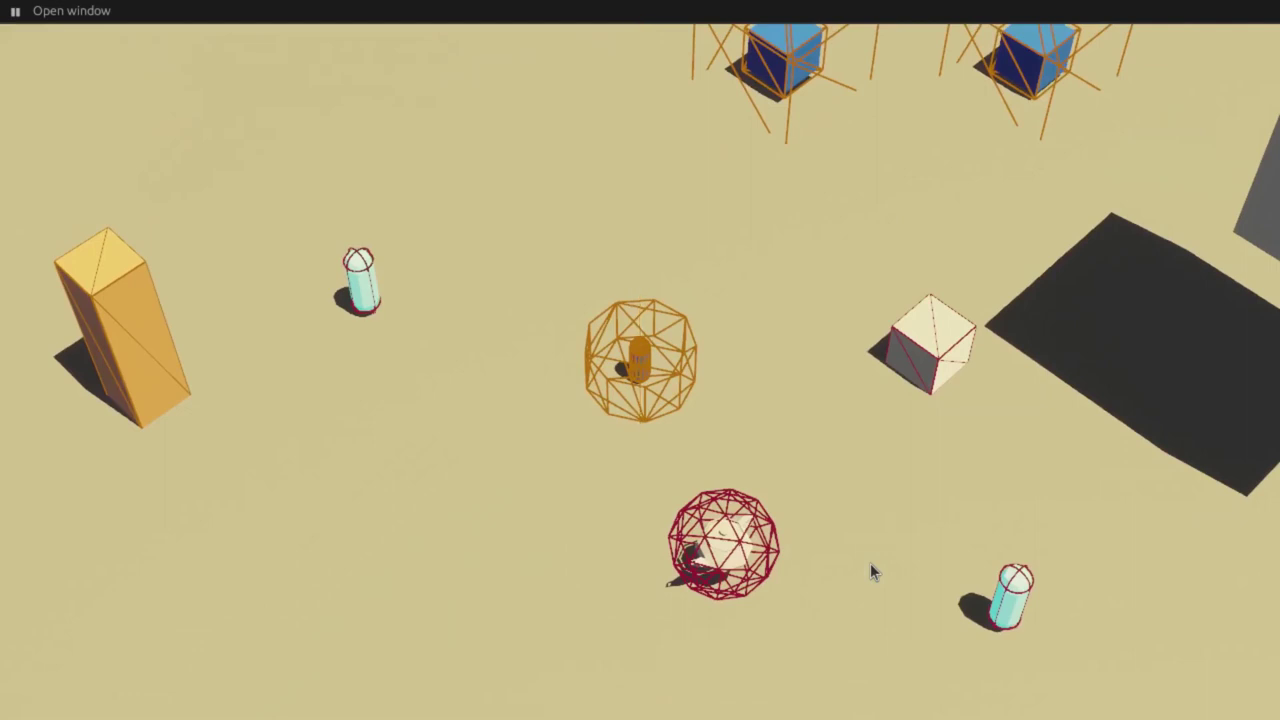
Send the player to the new Test cube in the Bevy game
{"action": "left_click", "coordinate": [942, 360]}
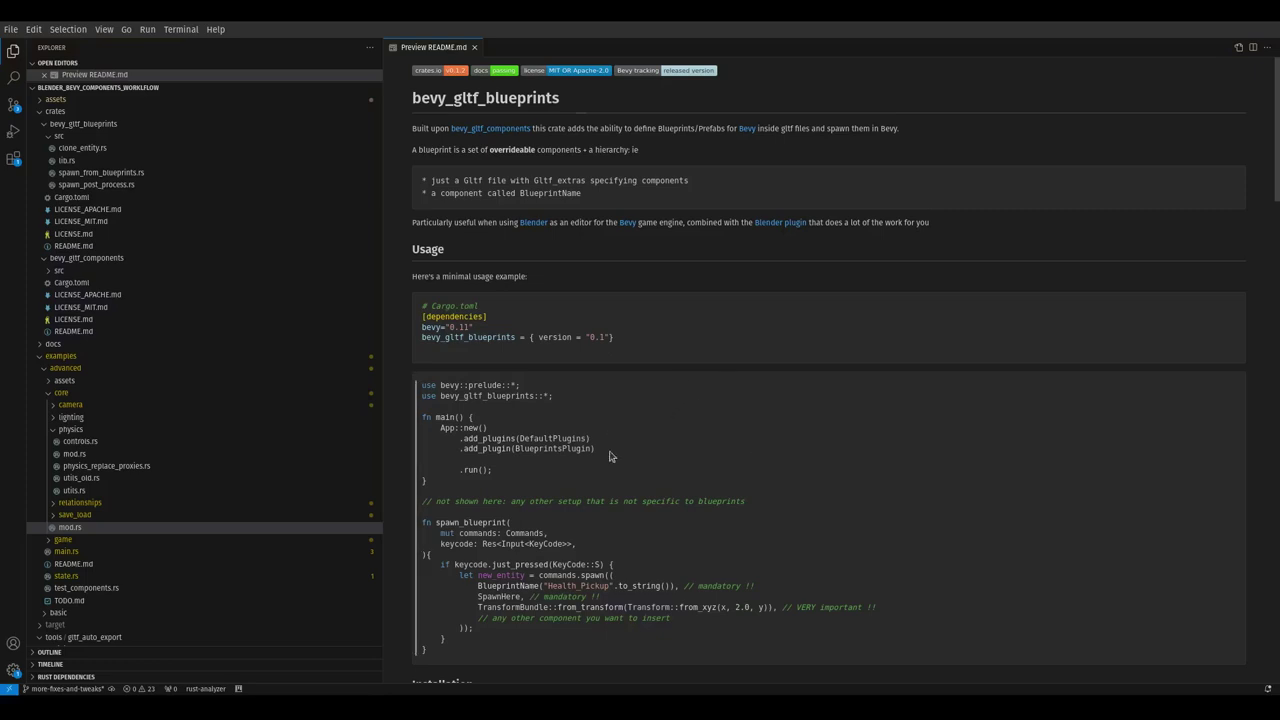
{"action": "scroll", "coordinate": [608, 494], "scroll_direction": "down", "scroll_amount": 2}
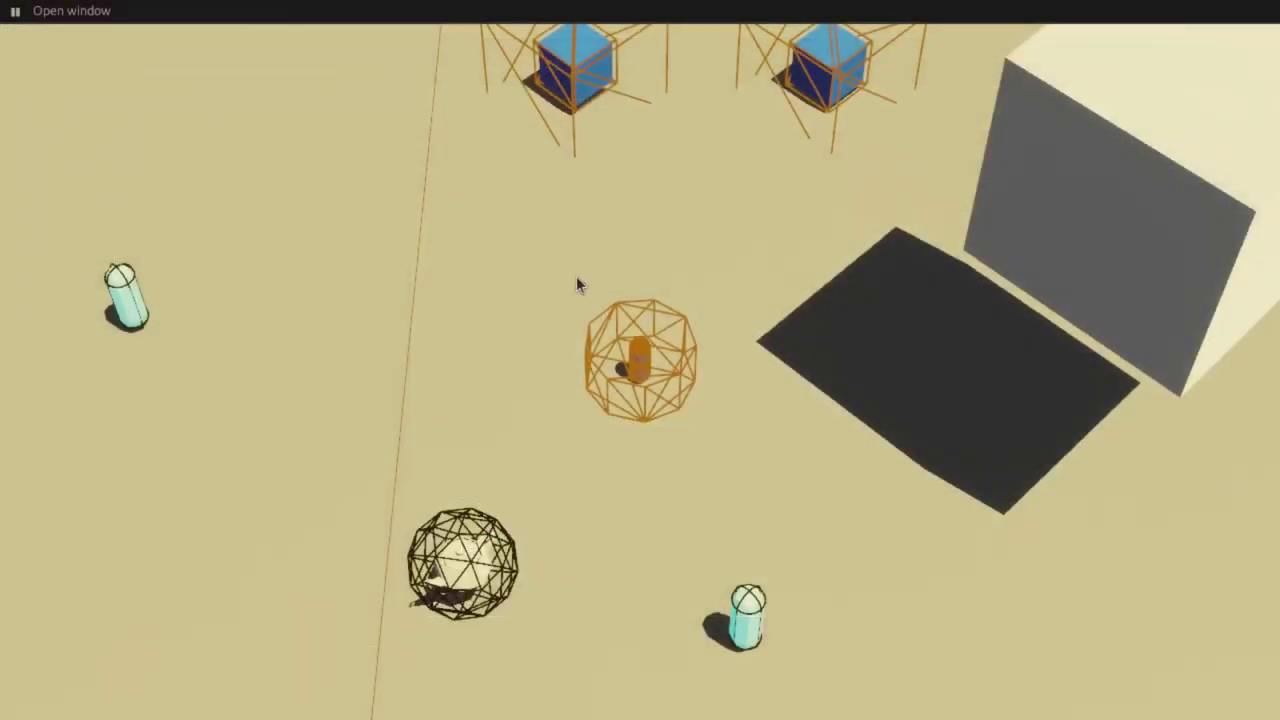
Open the entity inspector, expand world > Entity, and confirm Player's BlueprintName is Player
{"action": "key", "text": "e"}
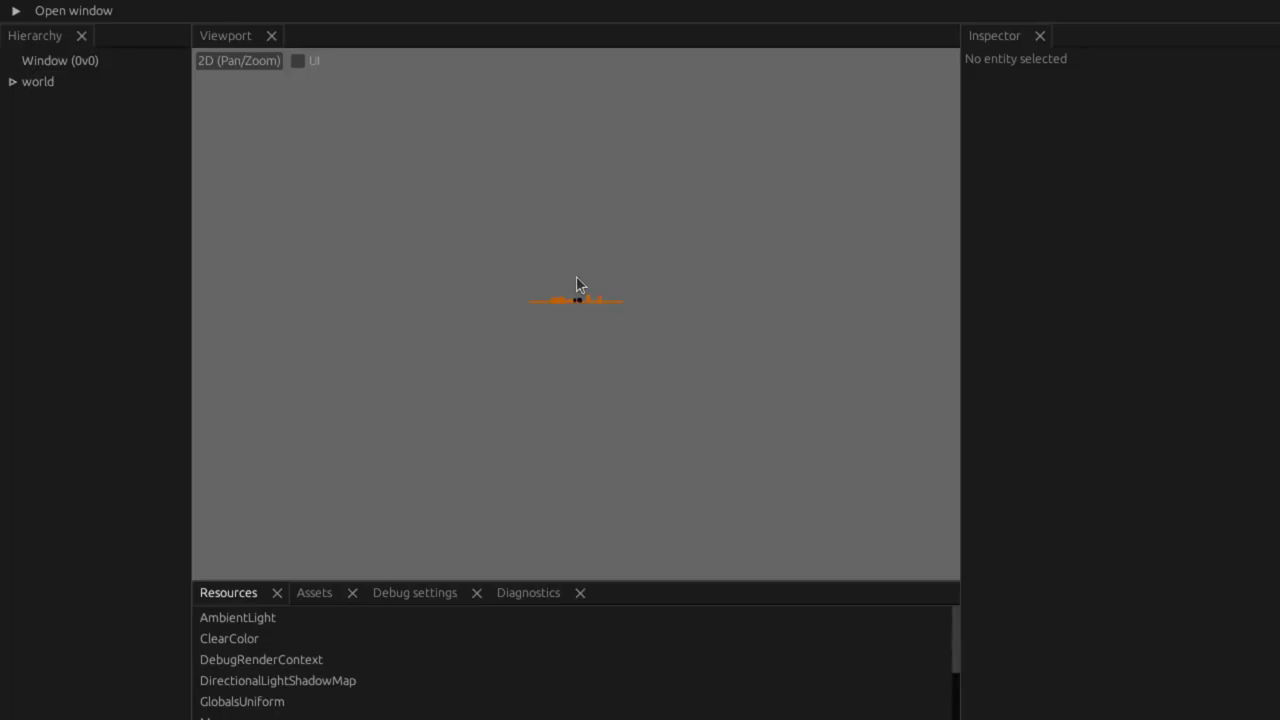
{"action": "left_click", "coordinate": [26, 89]}
{"action": "left_click", "coordinate": [45, 106]}
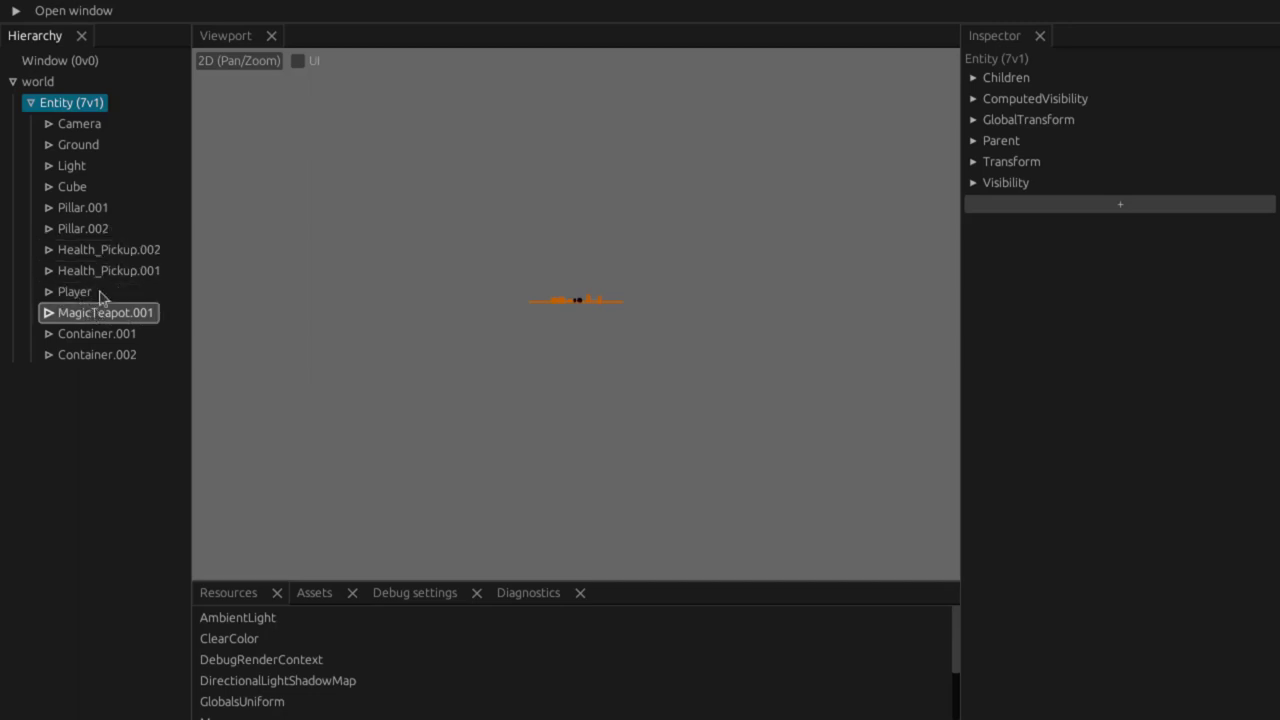
{"action": "double_click", "coordinate": [104, 292]}
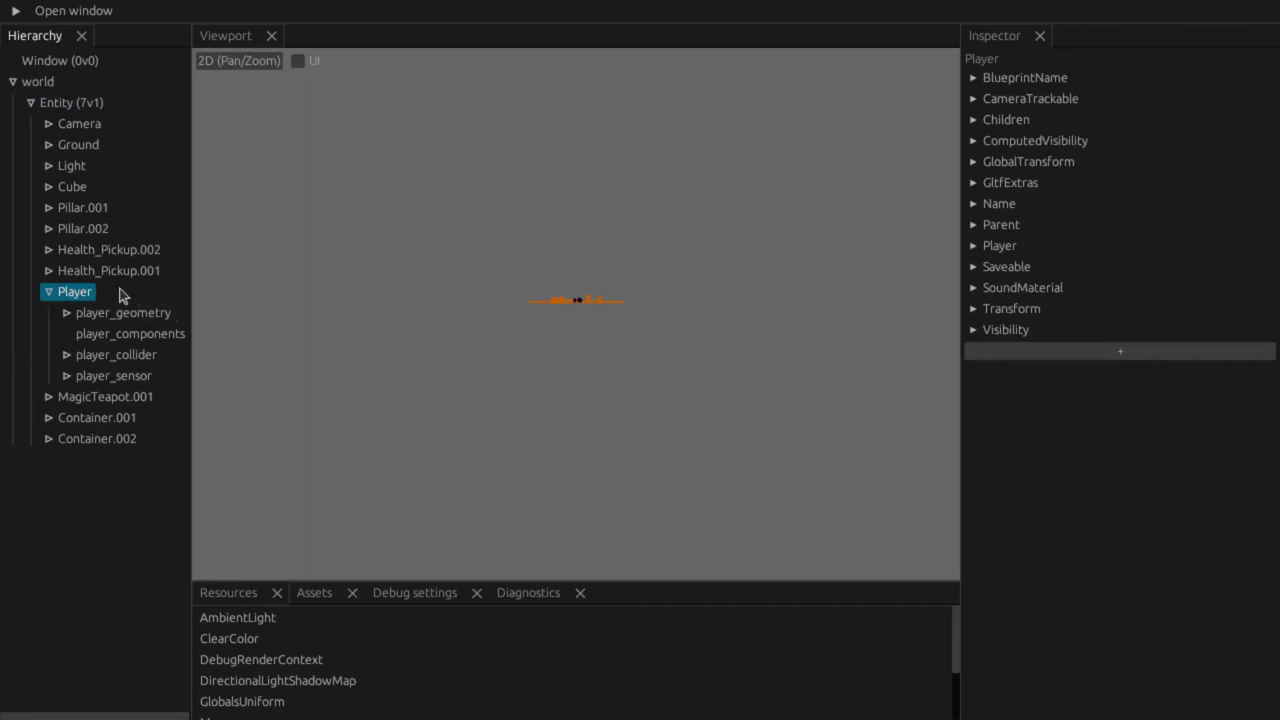
{"action": "left_click", "coordinate": [1028, 79]}
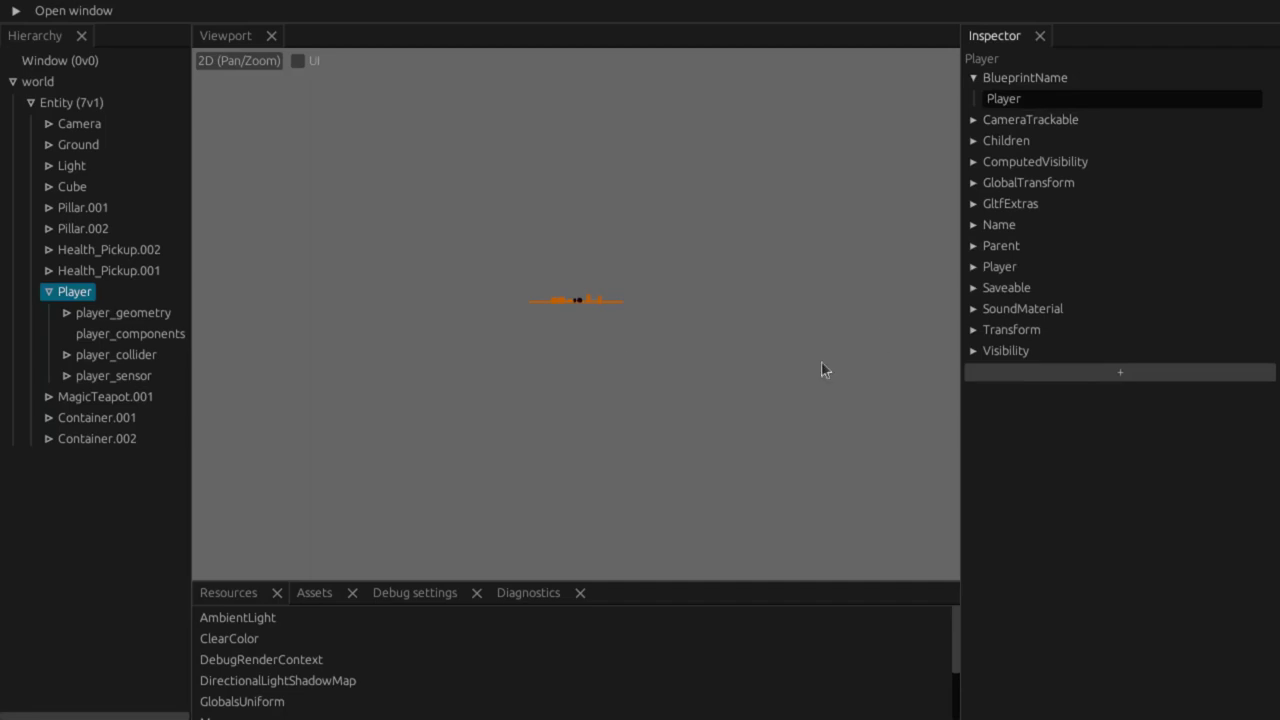
Confirm Container.001's BlueprintName reads Container, then close the inspector
{"action": "left_click", "coordinate": [111, 428]}
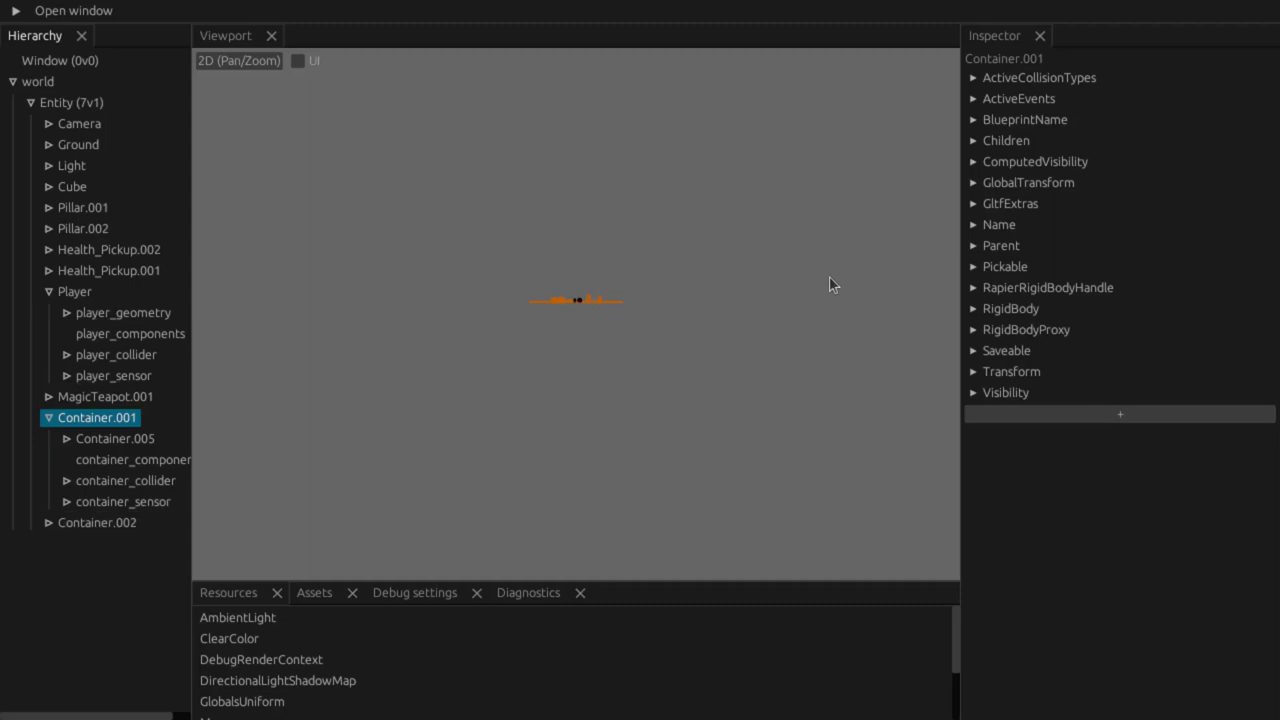
{"action": "left_click", "coordinate": [1025, 120]}
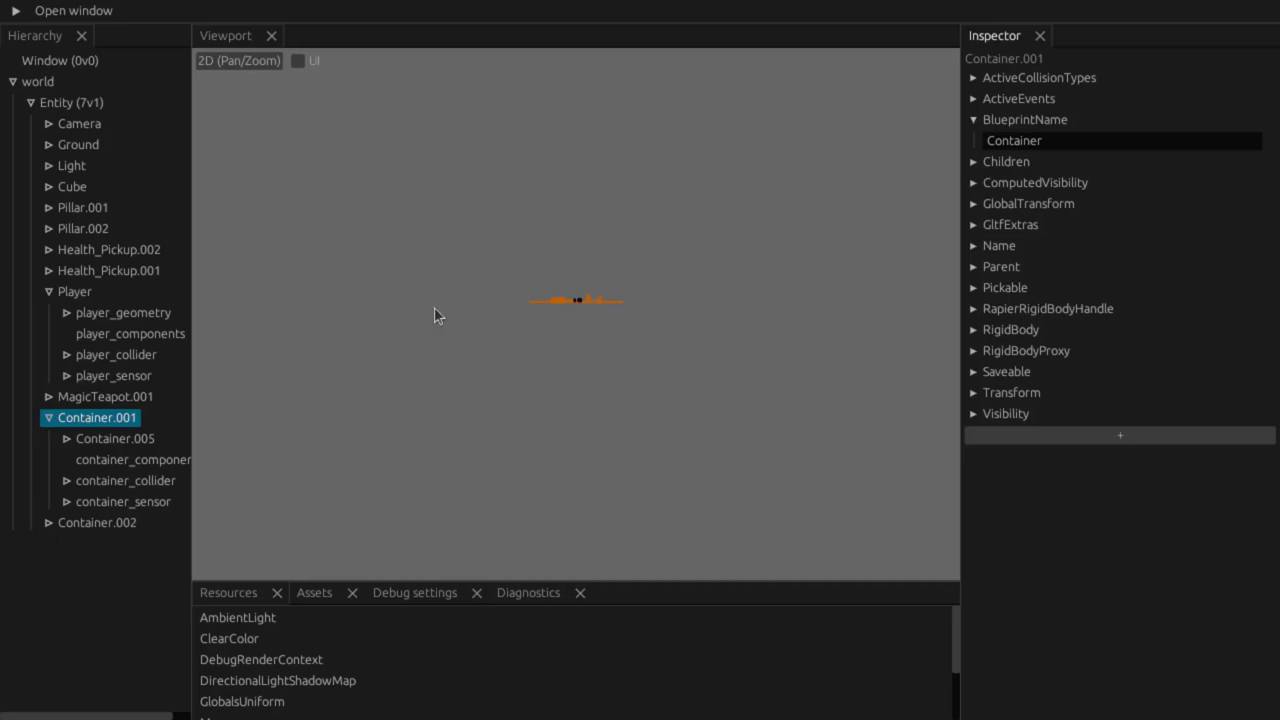
{"action": "key", "text": "e"}
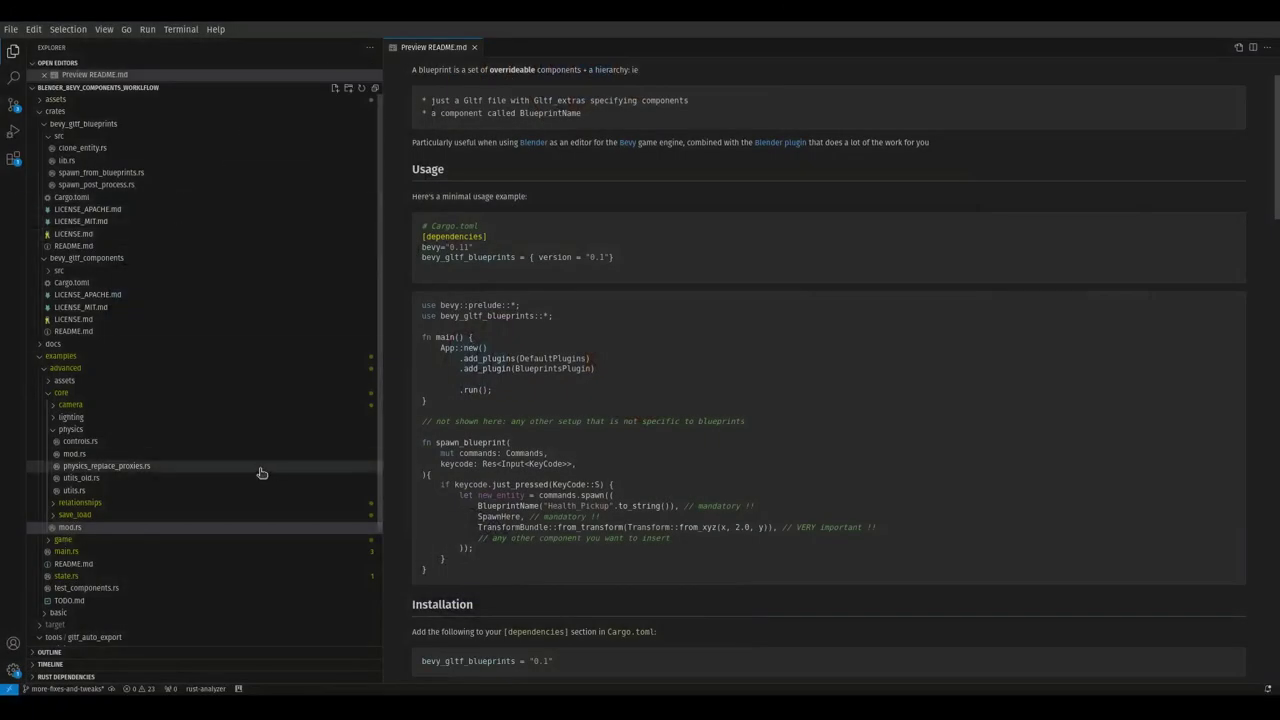
In mod.rs, change spawn_test's BlueprintName from "Health_Pickup" to "Test" and review the spawn lines
{"action": "left_click", "coordinate": [65, 527]}
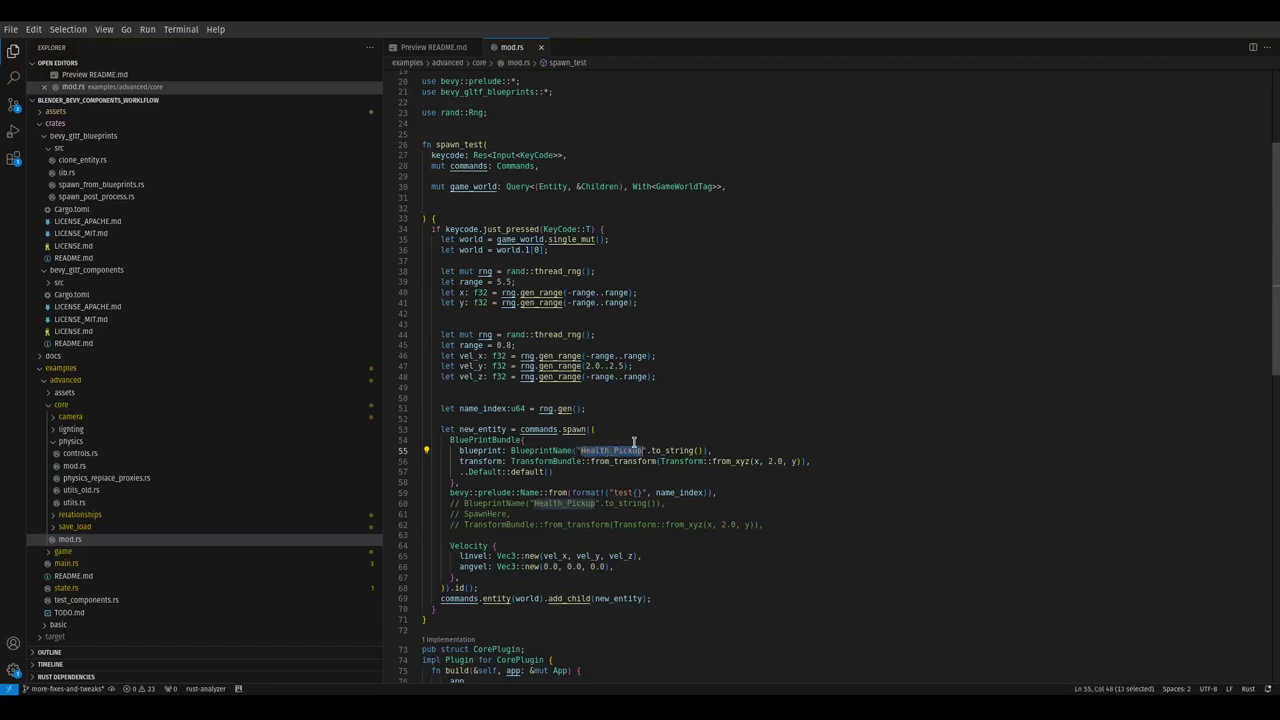
{"action": "type", "text": "Test"}
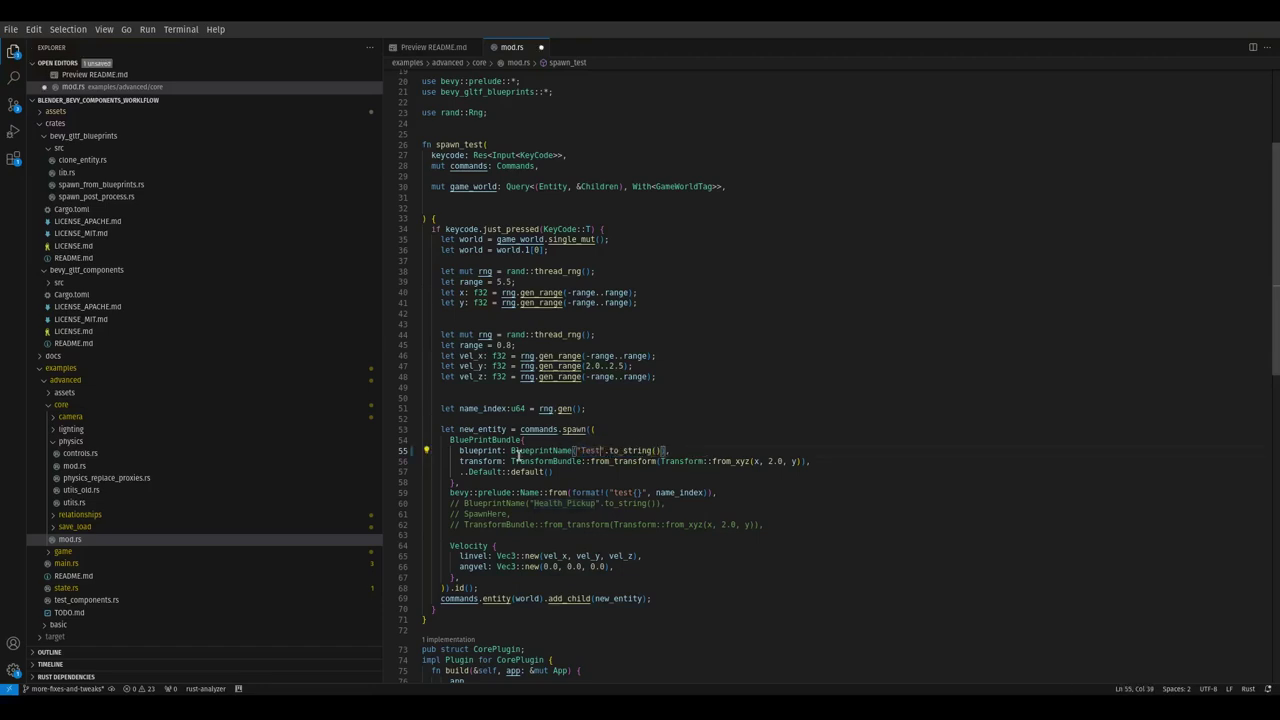
{"action": "key", "text": "Right"}
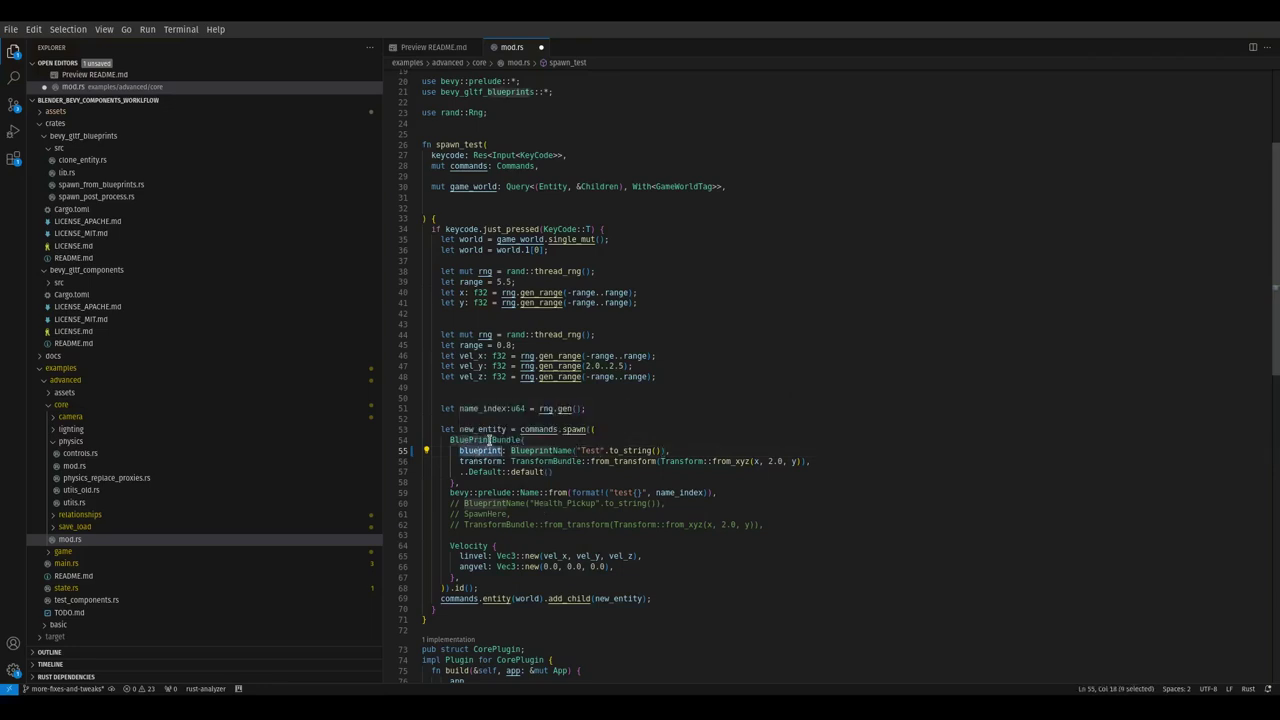
{"action": "double_click", "coordinate": [489, 440]}
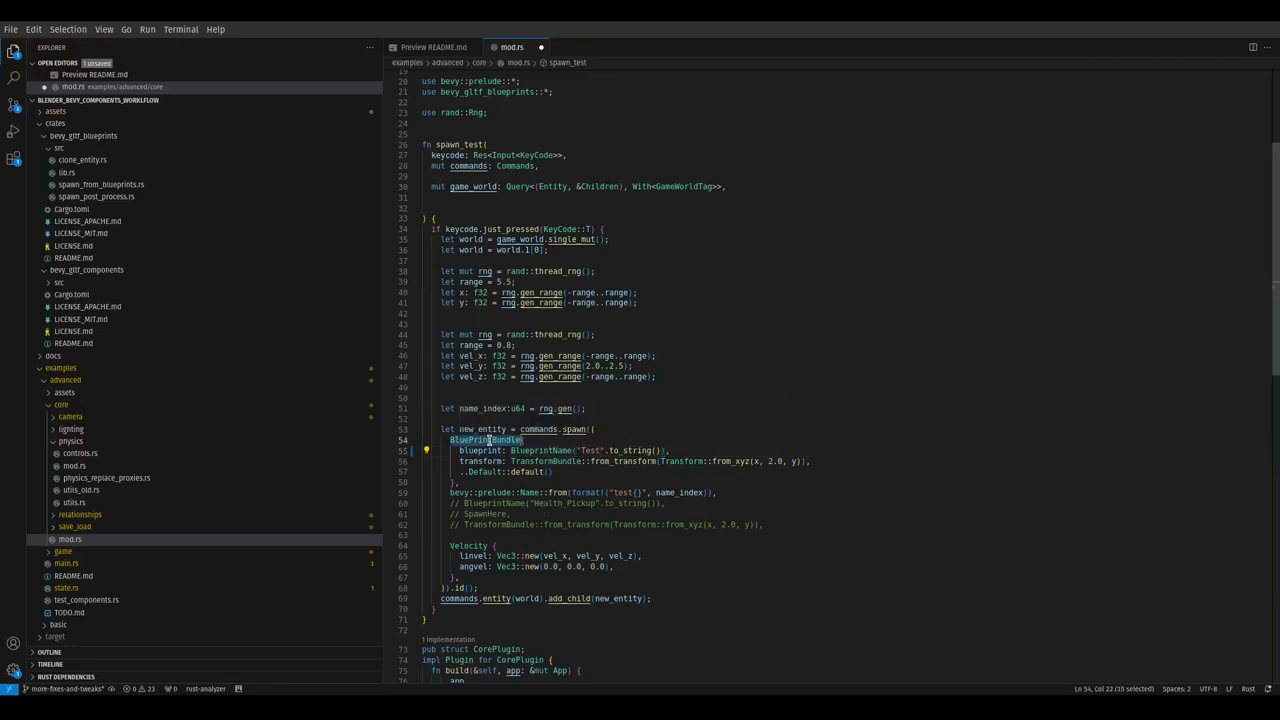
{"action": "double_click", "coordinate": [558, 451]}
{"action": "double_click", "coordinate": [486, 504]}
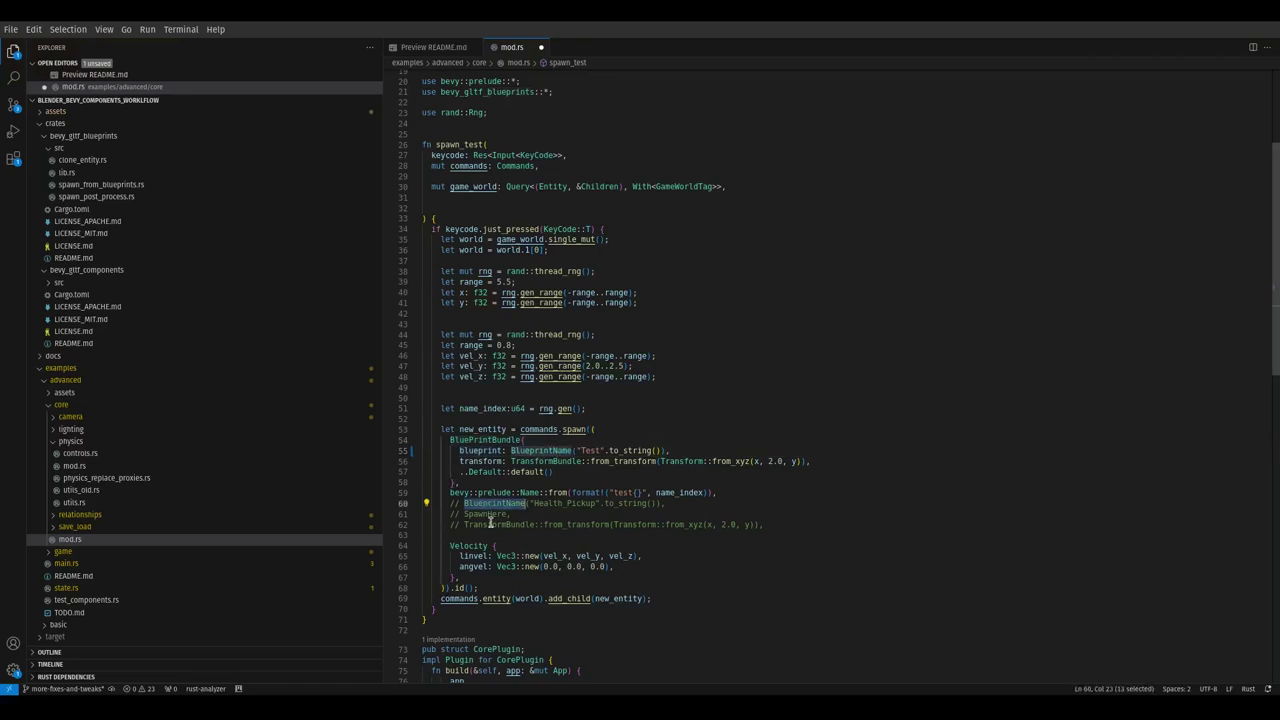
{"action": "double_click", "coordinate": [486, 514]}
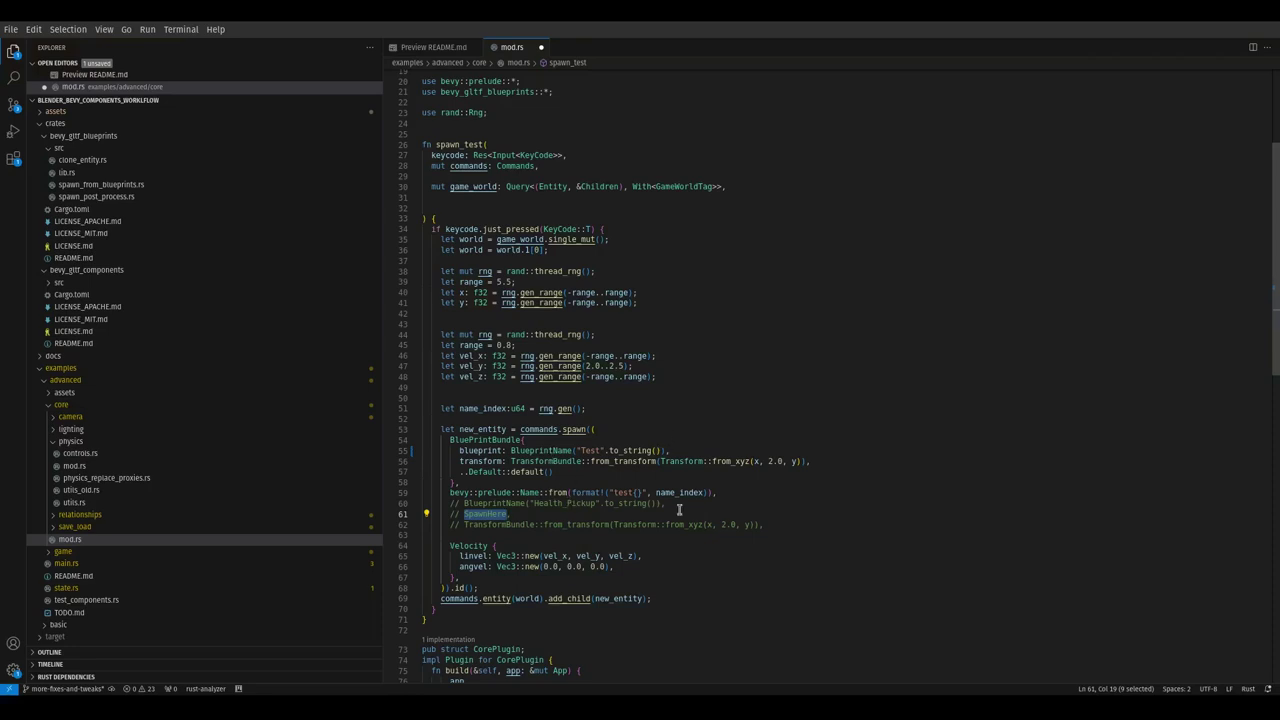
Review Health_Pickup_components' custom properties in Blender's Library scene: capsule collider, dynamic rigid body
{"action": "key", "text": "alt+Tab"}
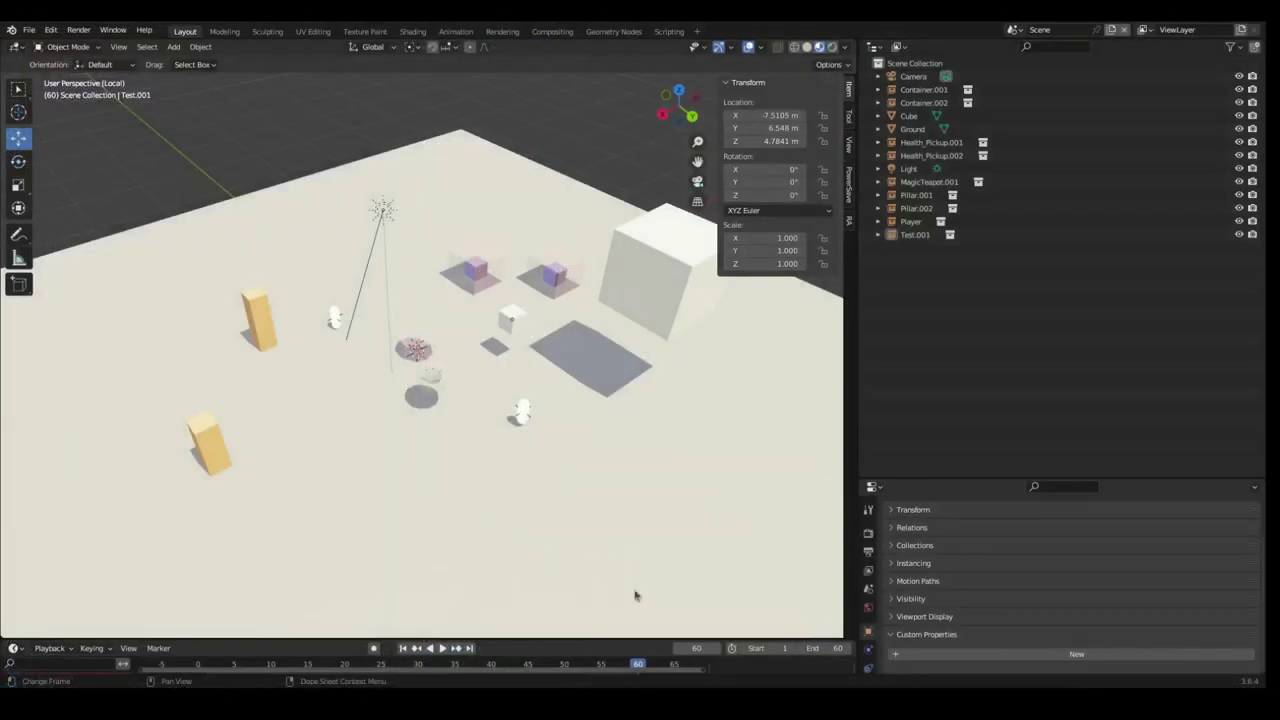
{"action": "left_click", "coordinate": [1013, 30]}
{"action": "left_click", "coordinate": [1024, 52]}
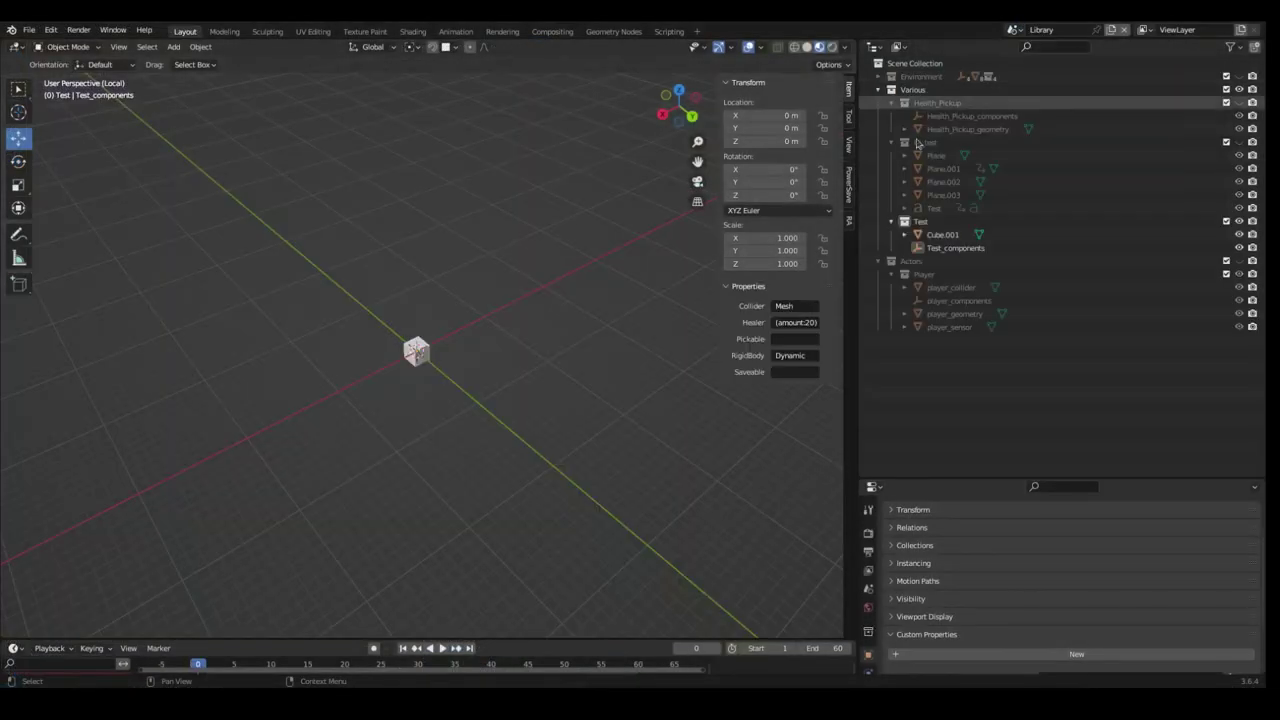
{"action": "left_click", "coordinate": [972, 117]}
{"action": "scroll", "coordinate": [1040, 600], "scroll_direction": "down", "scroll_amount": 2}
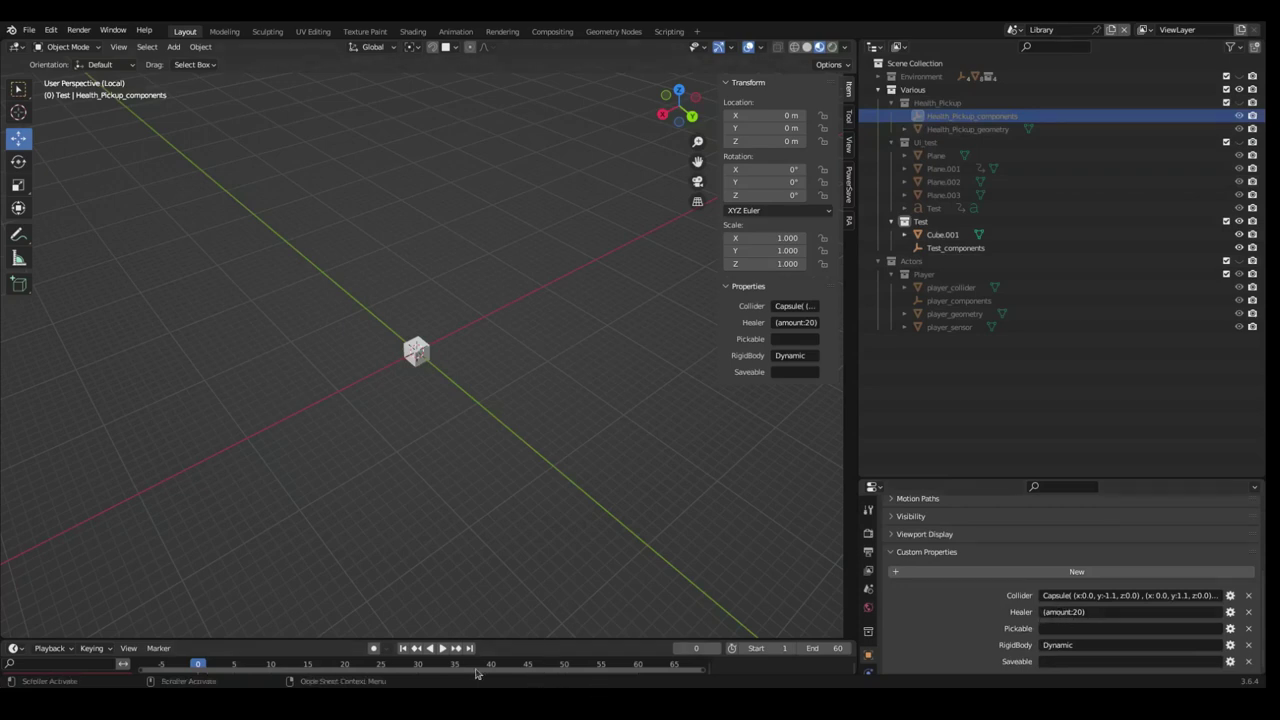
{"action": "key", "text": "alt+Tab"}
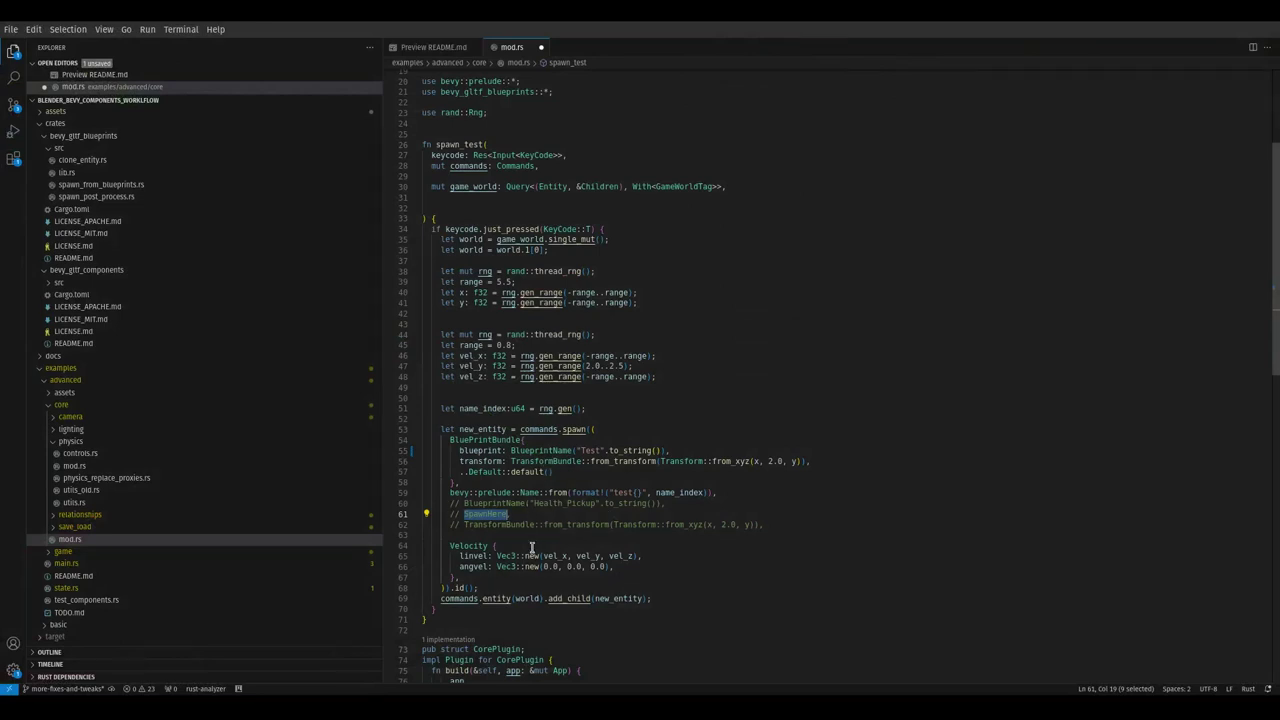
Select the Velocity block on lines 64–67 of mod.rs
{"action": "left_click_drag", "start_coordinate": [452, 545], "coordinate": [471, 576]}
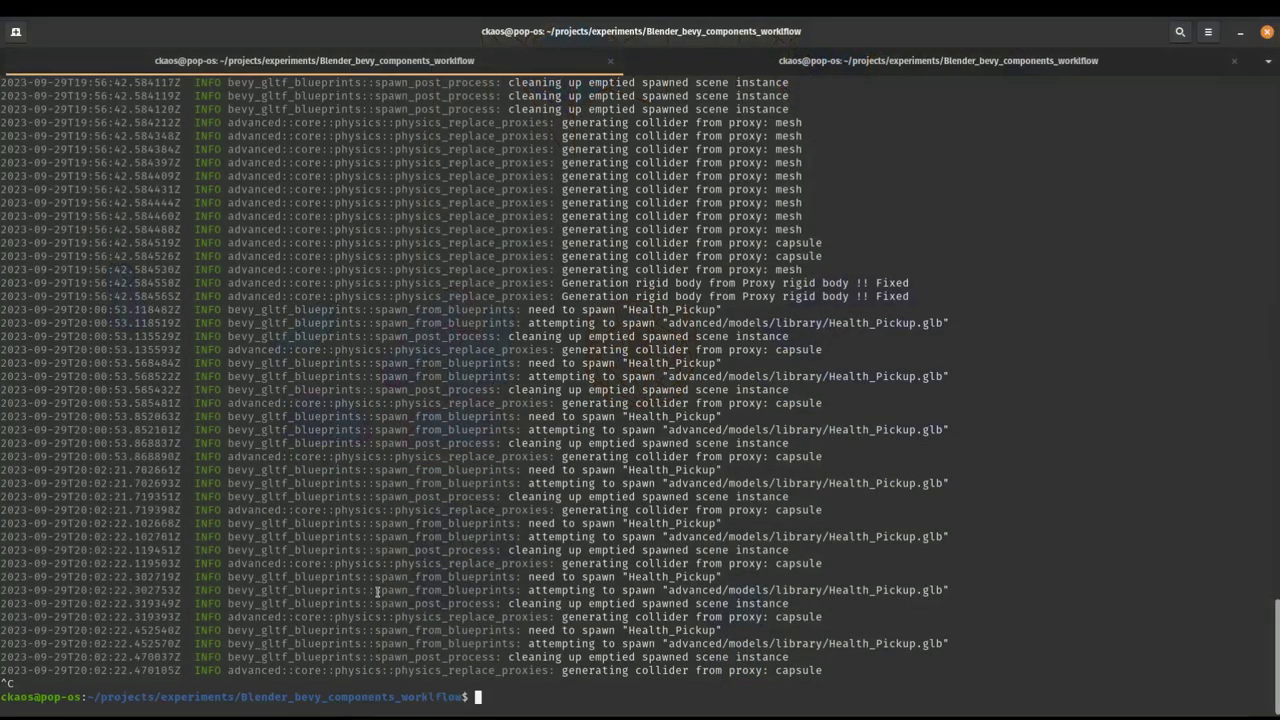
Rerun 'clear && cargo run --example advanced' to rebuild and launch the game
{"action": "key", "text": "Up"}
{"action": "key", "text": "Return"}
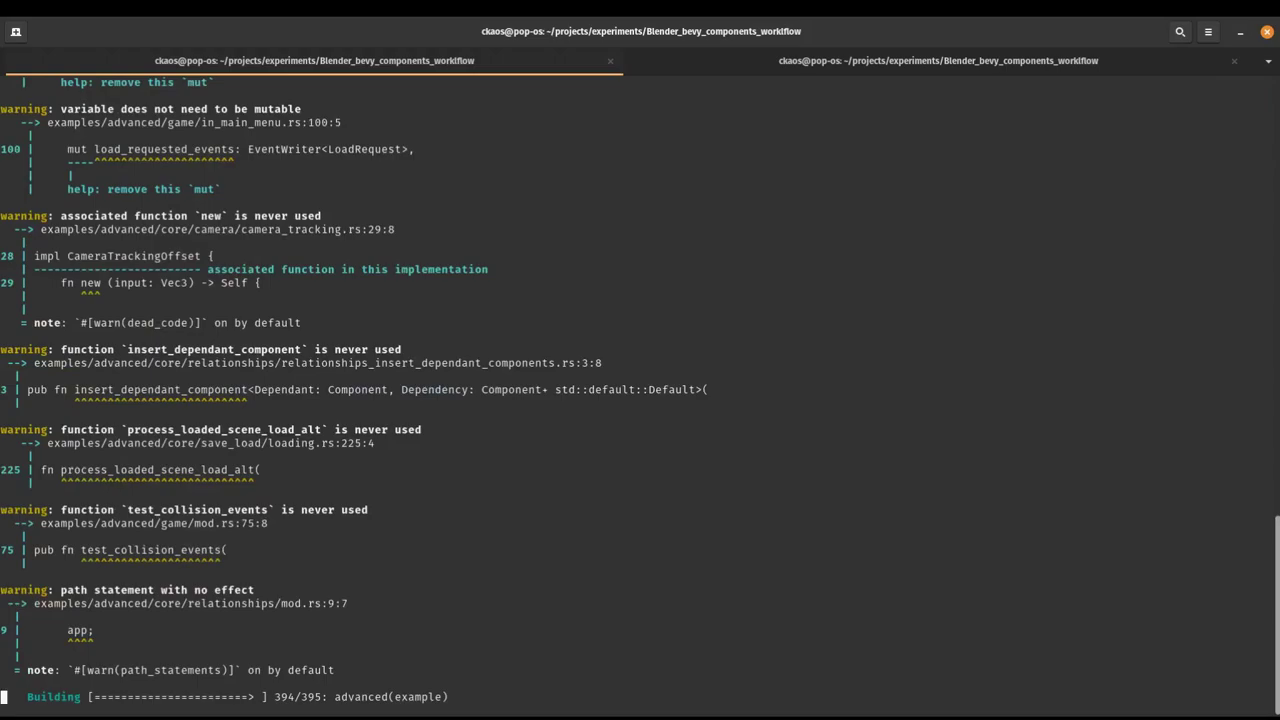